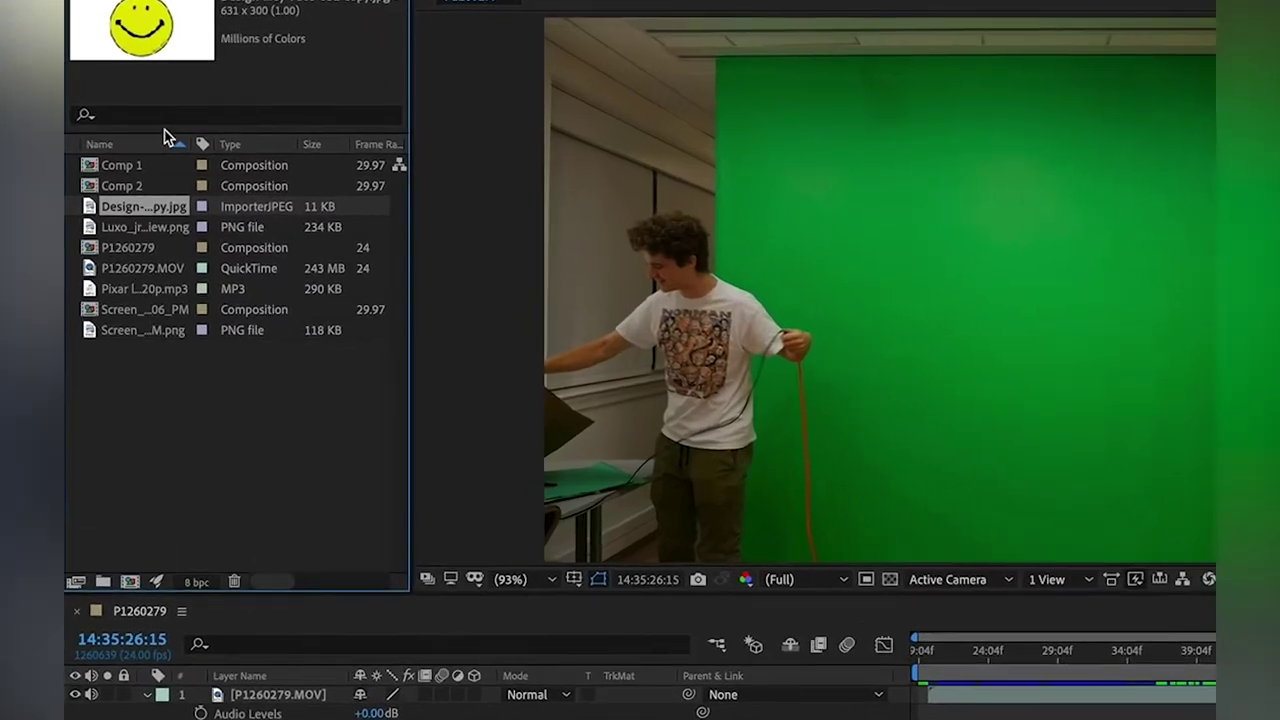
Step: Browse the project items and sort the project list by name in descending order
left_click(118, 189)
left_click(165, 310)
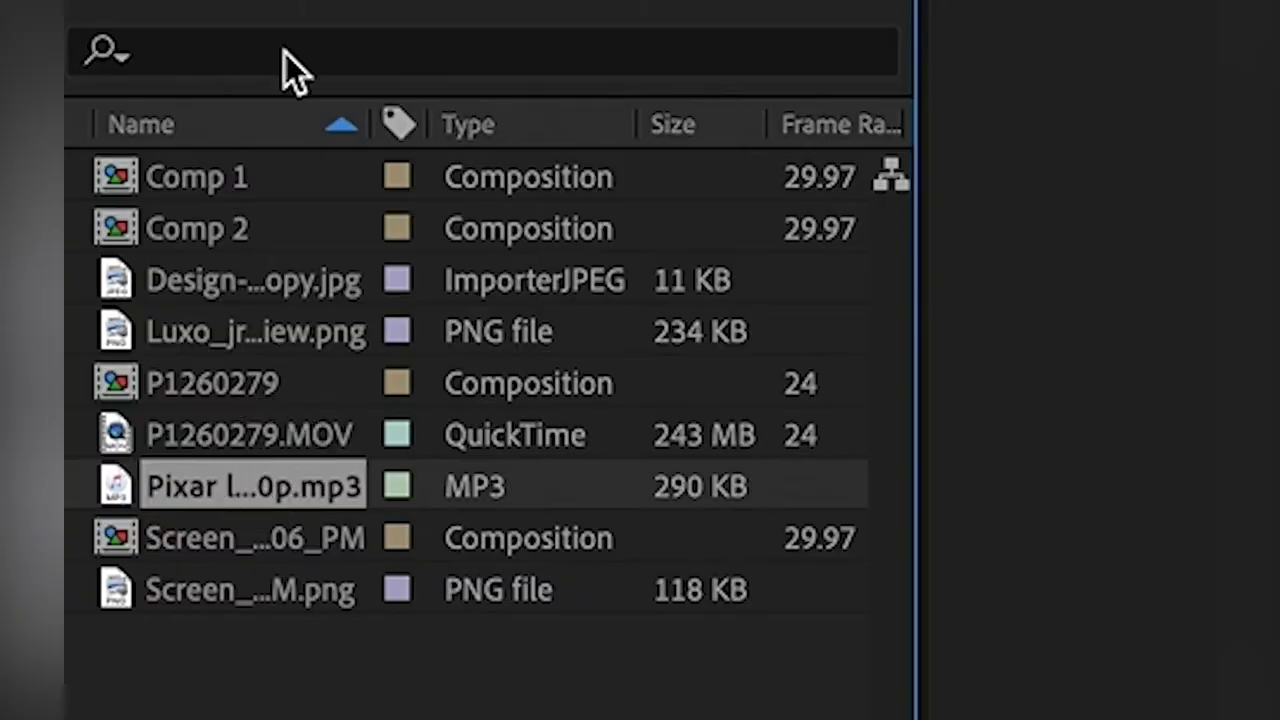
left_click(157, 155)
left_click(165, 208)
left_click(177, 282)
left_click(130, 168)
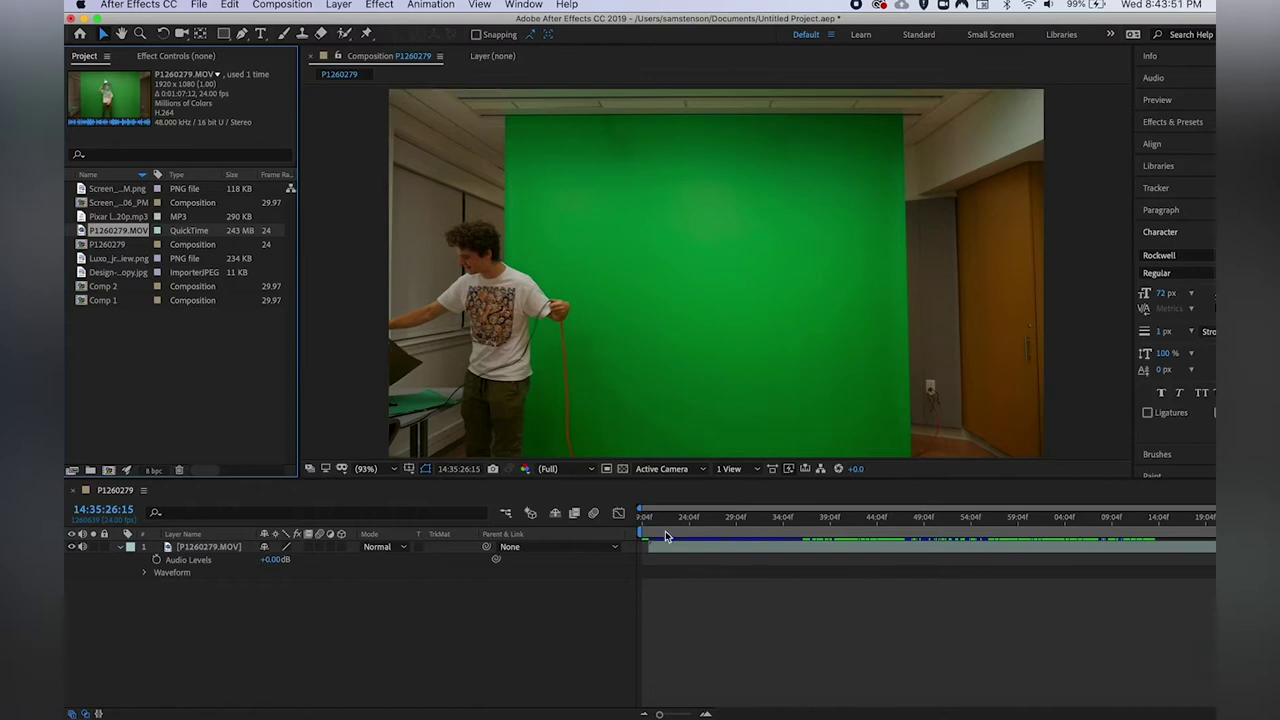
Step: Scrub to 14:34:31:07, where the lamp-costumed figure faces the camera, and select the footage layer
left_click_drag(695, 519, 773, 519)
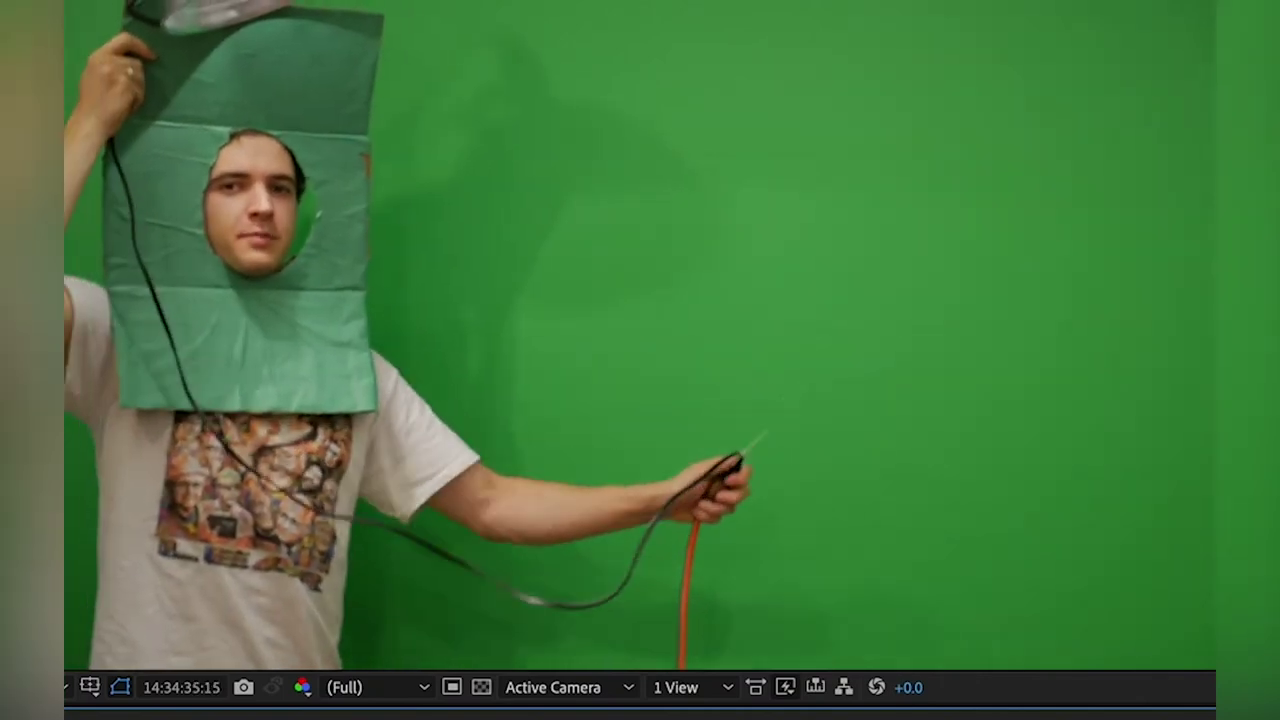
key("Home")
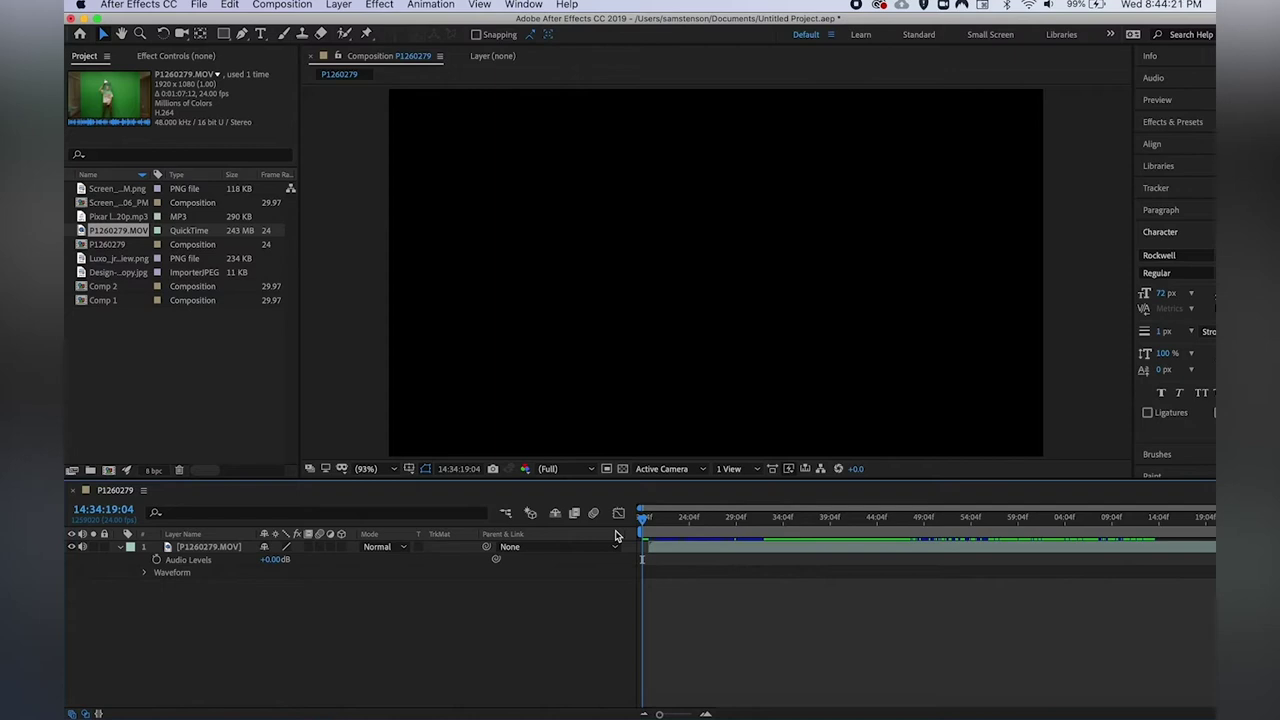
left_click(785, 157)
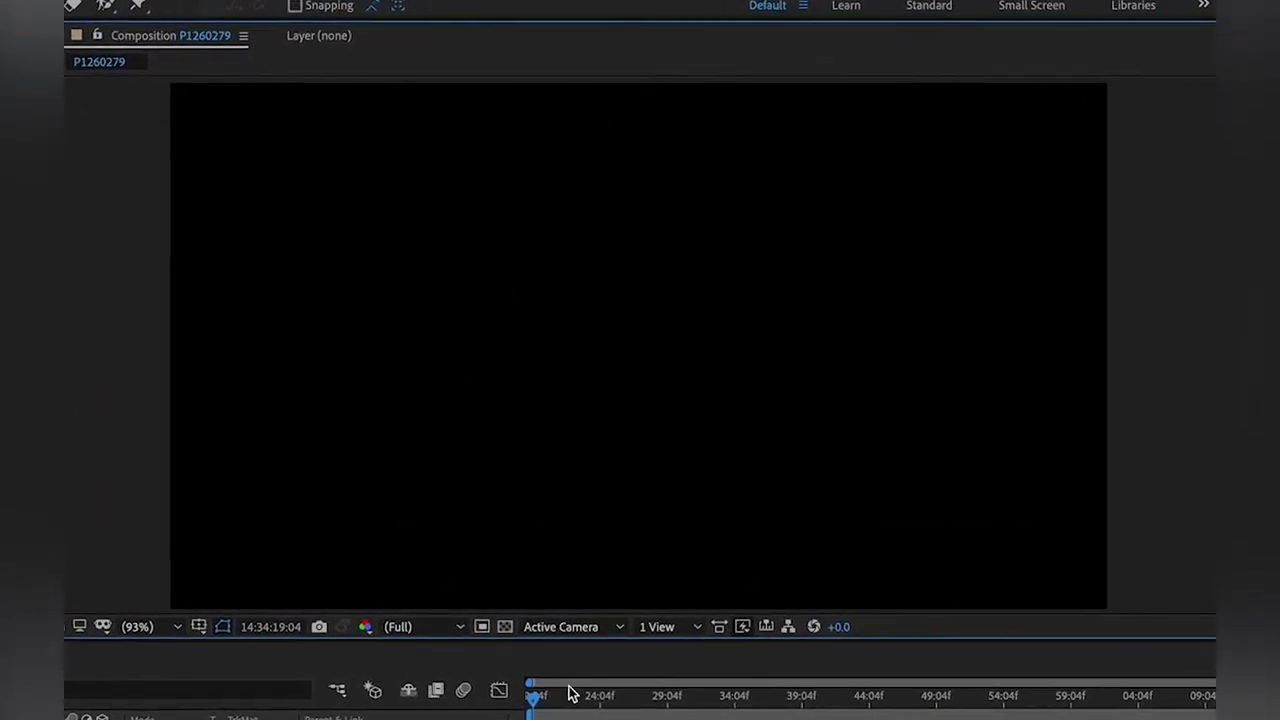
left_click_drag(568, 691, 691, 690)
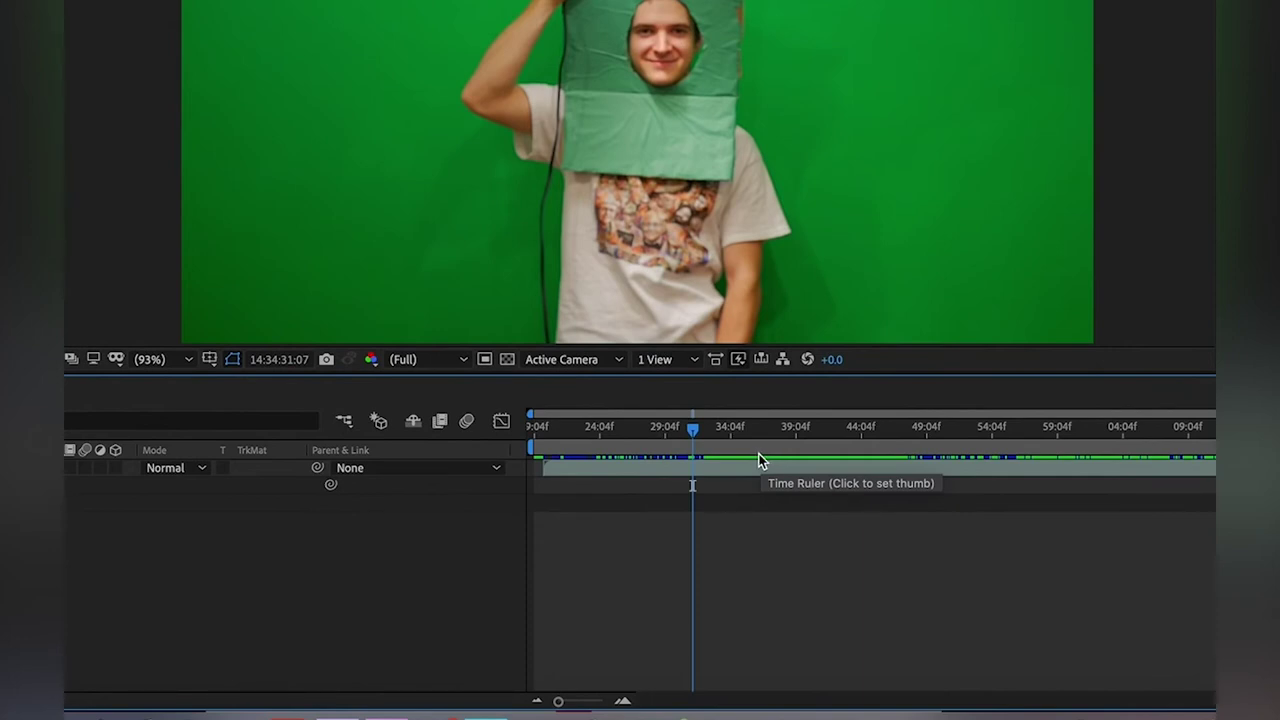
left_click(247, 261)
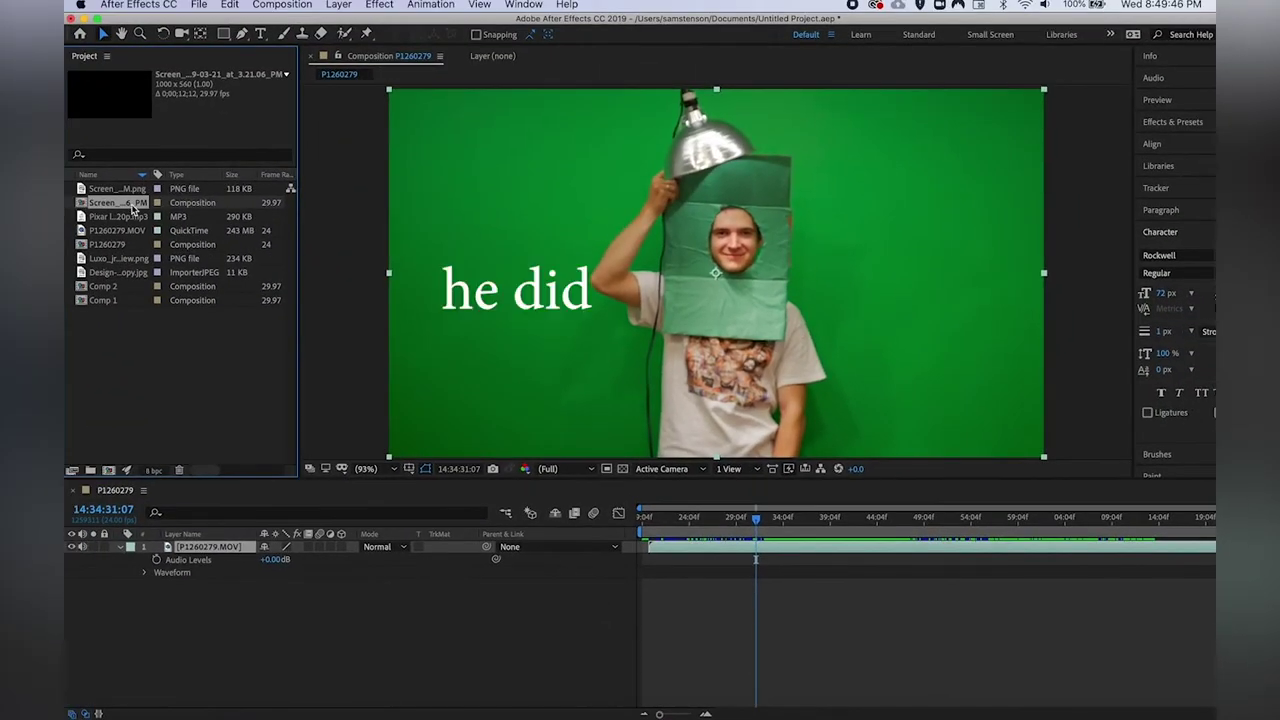
Step: Drag the left-middle handle of P1260279.MOV outward to widen the footage layer slightly
left_click(117, 216)
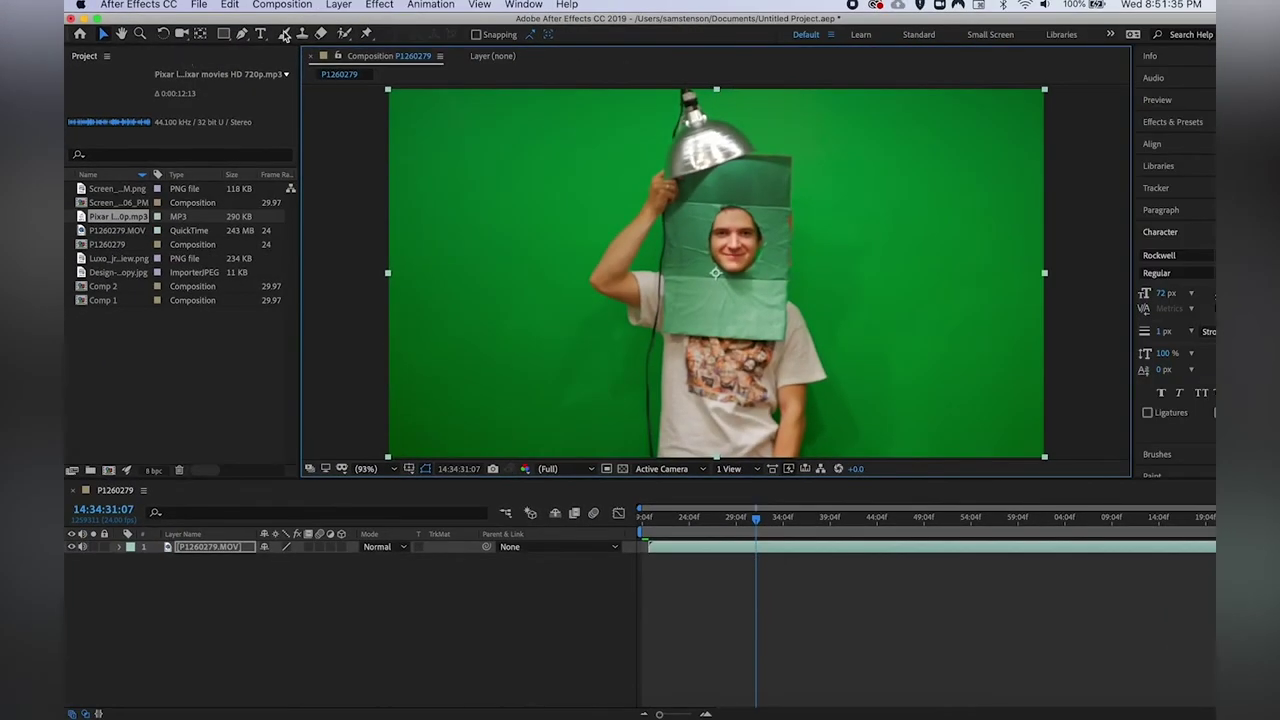
mouse_move(388, 272)
left_mouse_down()
mouse_move(543, 271)
mouse_move(369, 280)
mouse_move(383, 277)
left_mouse_up()
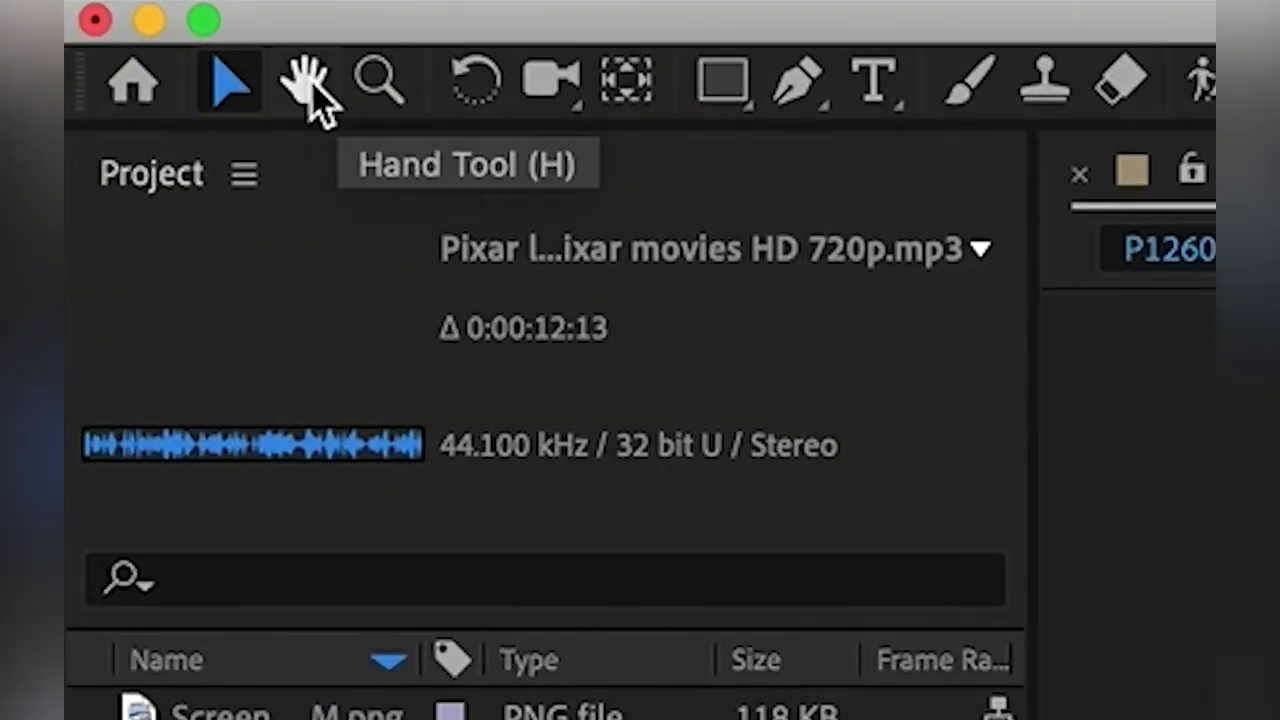
left_click(310, 95)
left_click_drag(556, 276, 757, 167)
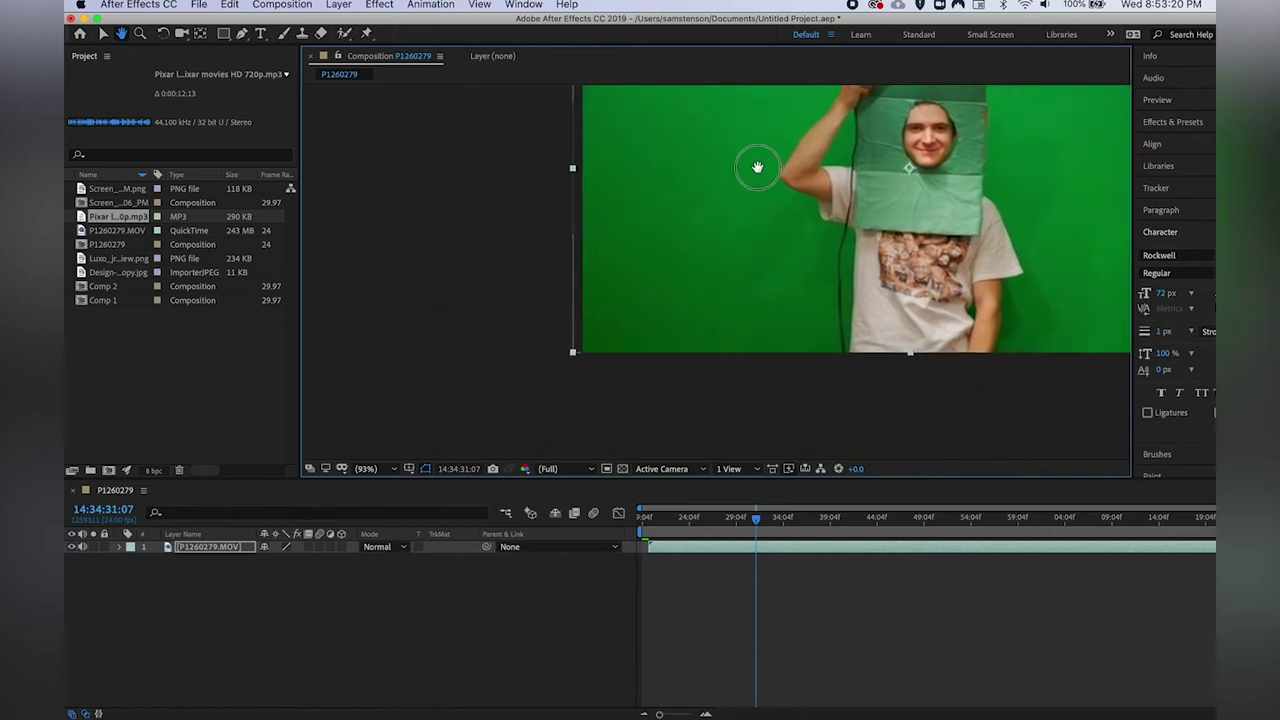
left_click_drag(743, 246, 577, 334)
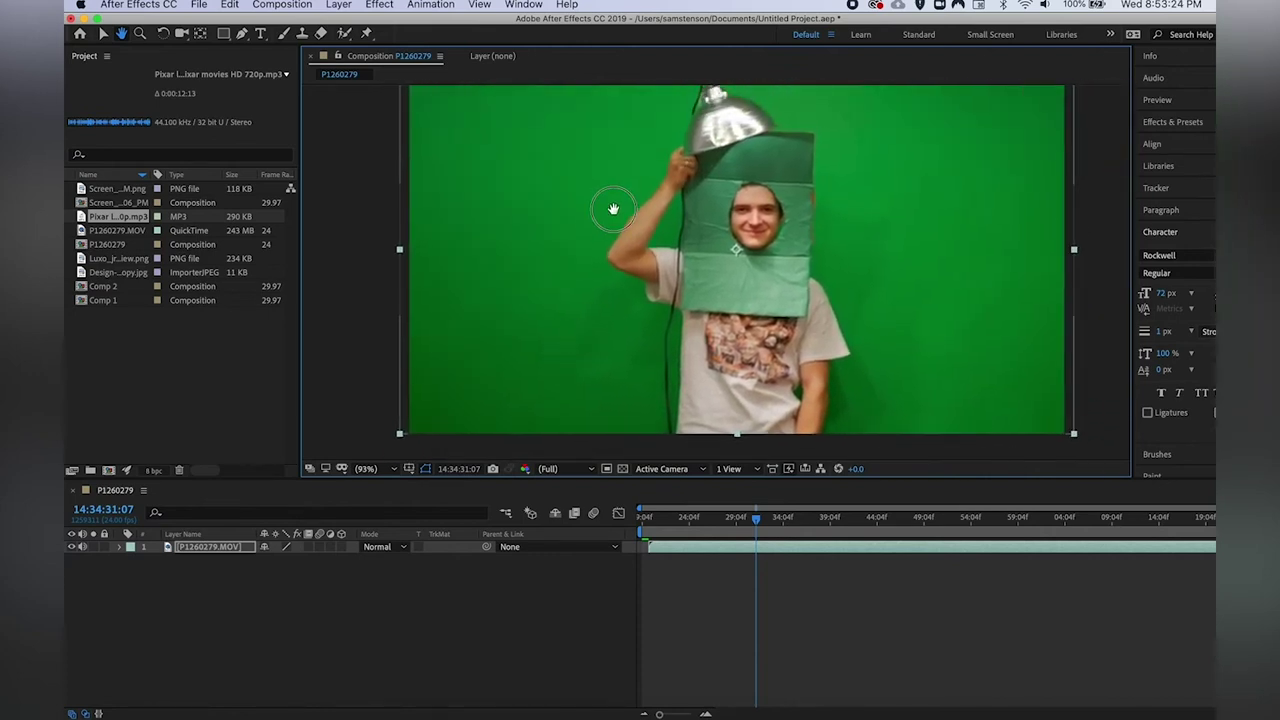
left_click_drag(613, 208, 606, 231)
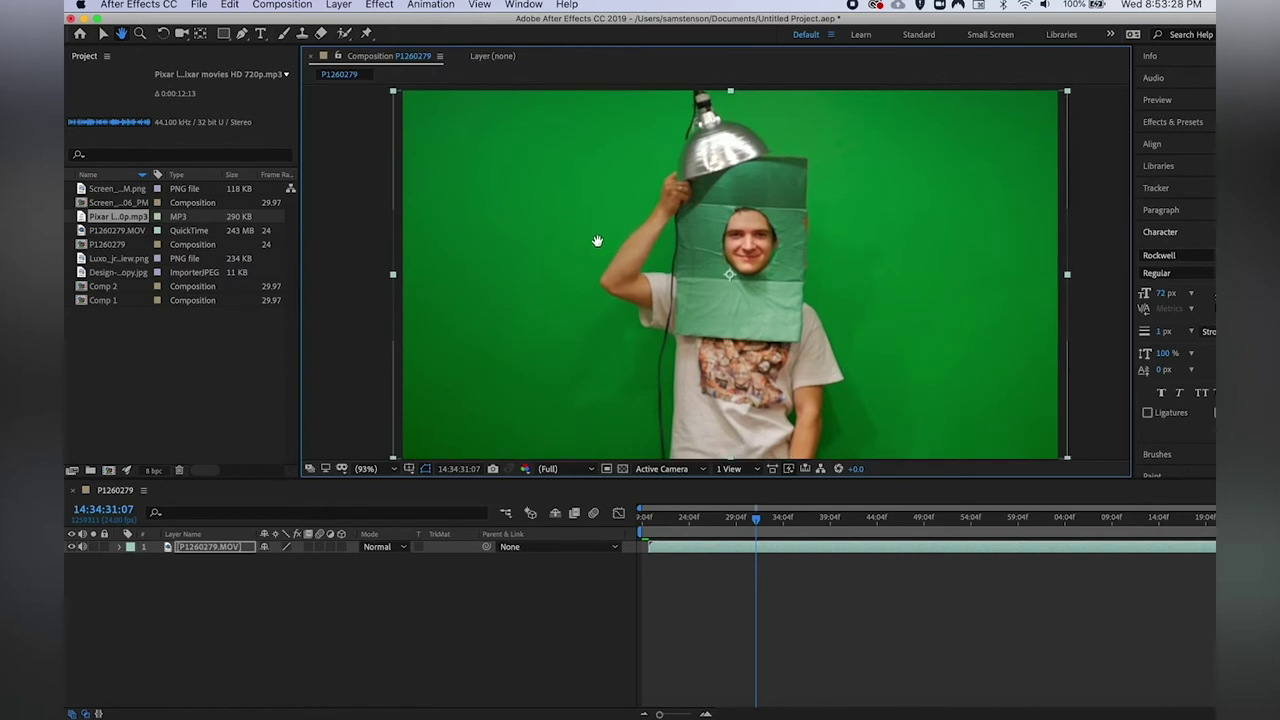
mouse_move(600, 240)
left_mouse_down()
mouse_move(686, 163)
mouse_move(480, 340)
mouse_move(668, 224)
mouse_move(537, 171)
mouse_move(600, 212)
mouse_move(609, 274)
mouse_move(605, 246)
left_mouse_up()
left_click_drag(952, 240, 917, 235)
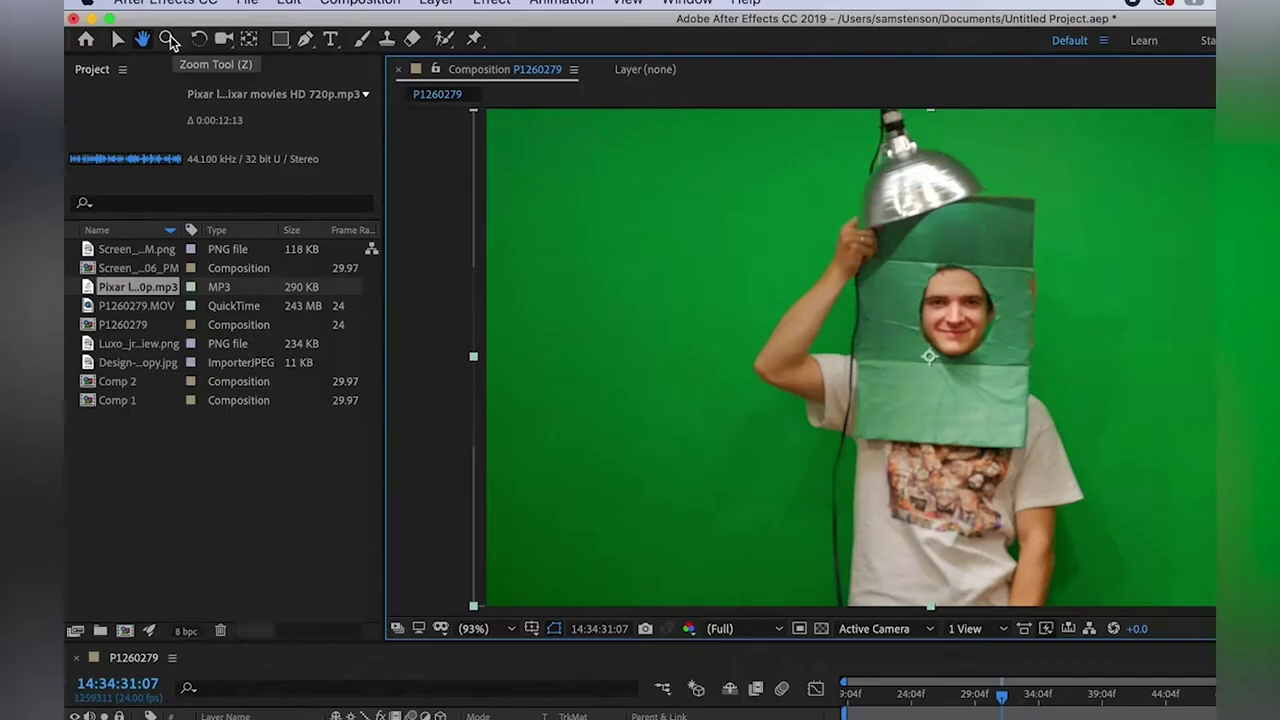
left_click(170, 38)
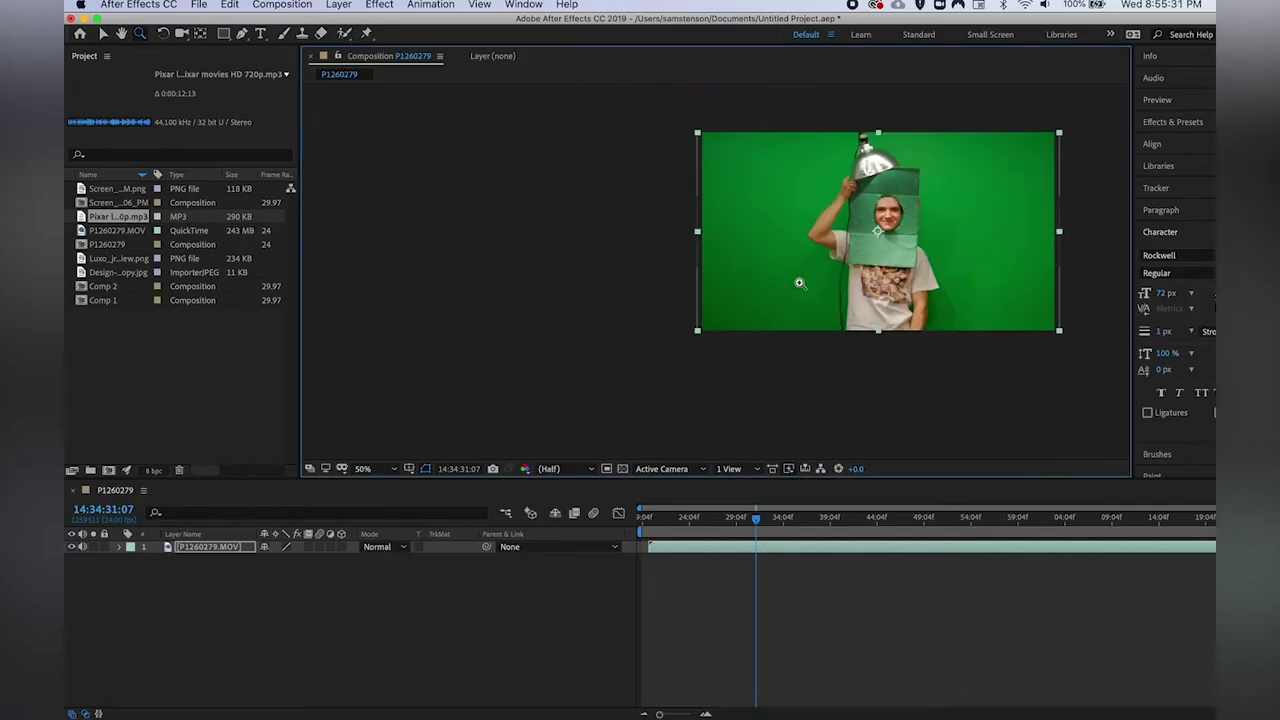
left_click(800, 283)
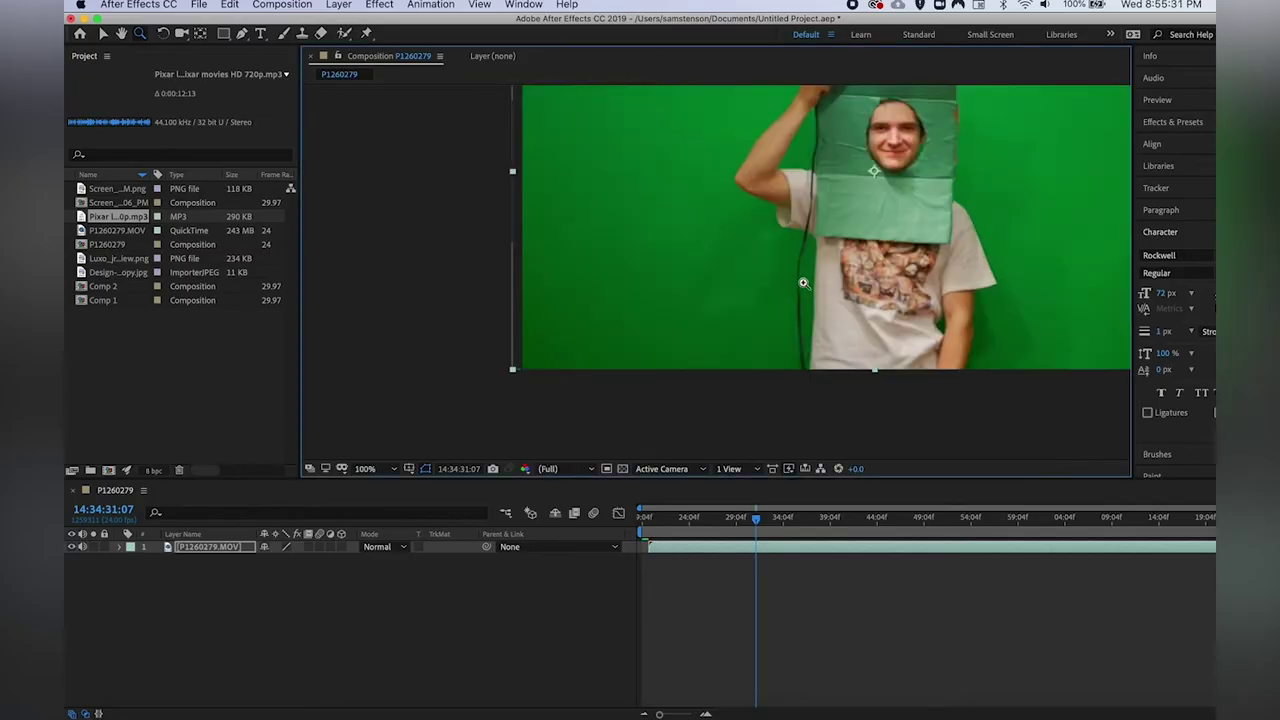
left_click(801, 279, "alt")
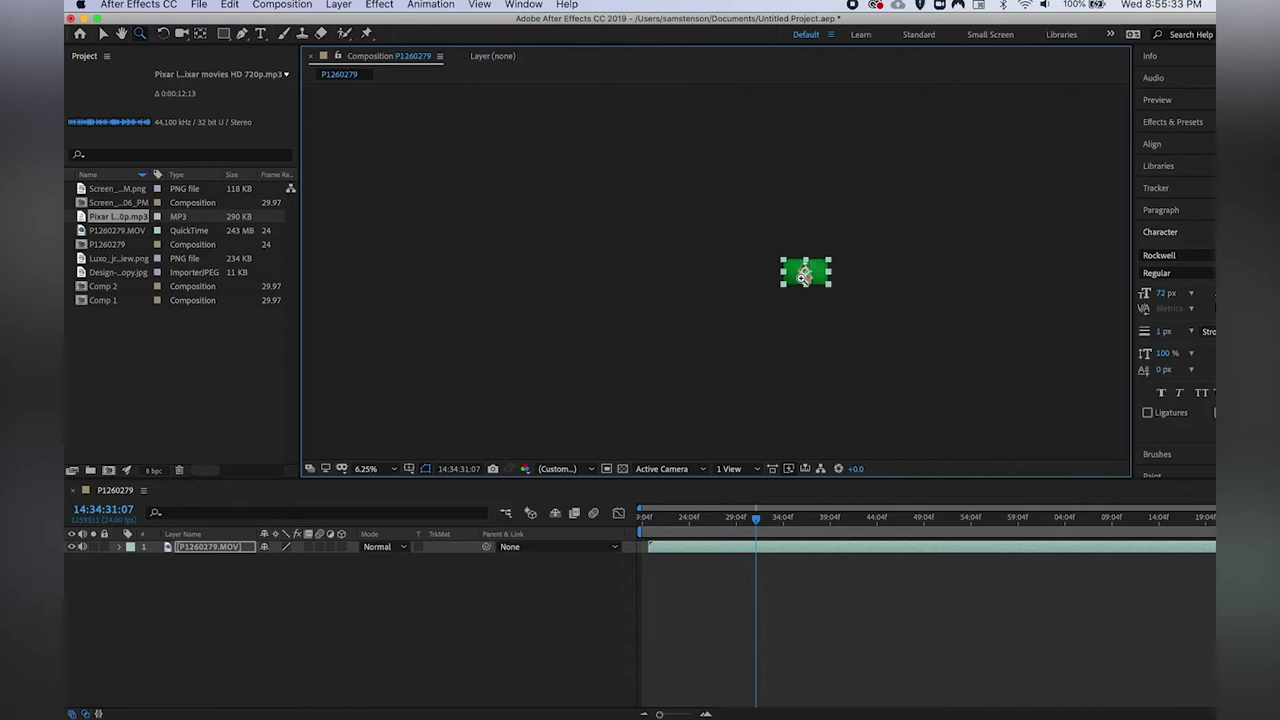
left_click(801, 279, "alt")
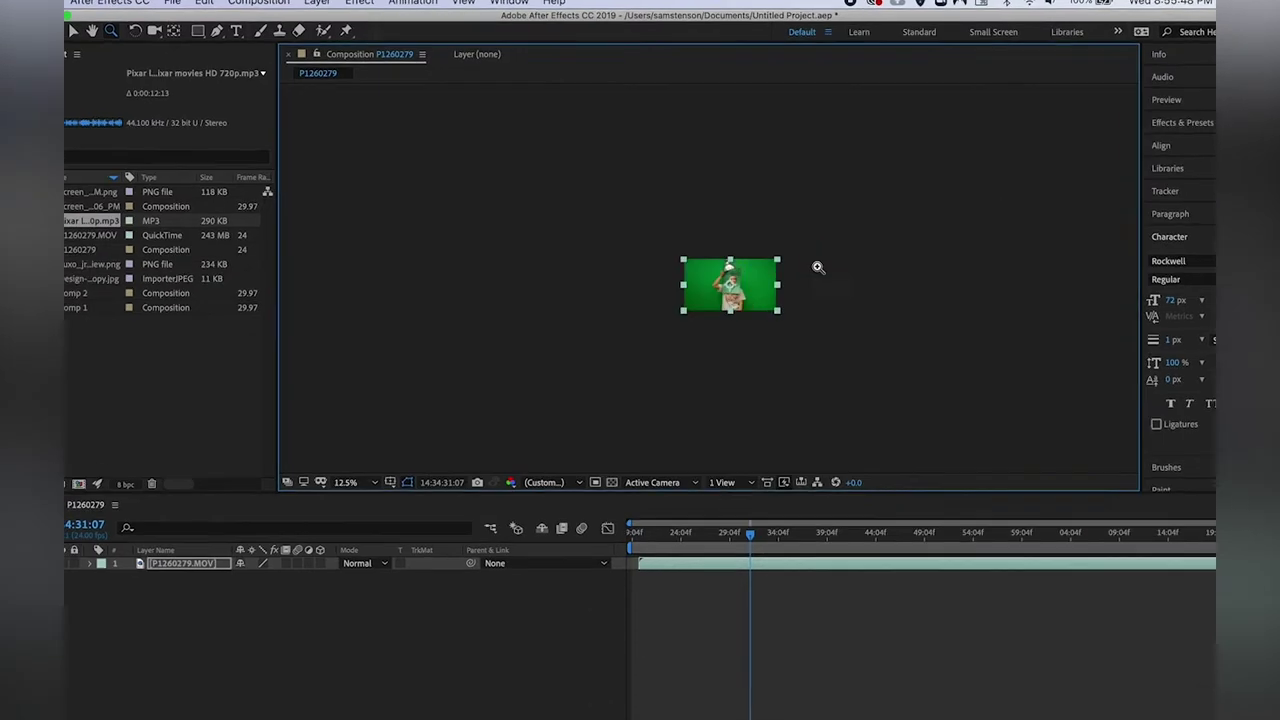
left_click(765, 314)
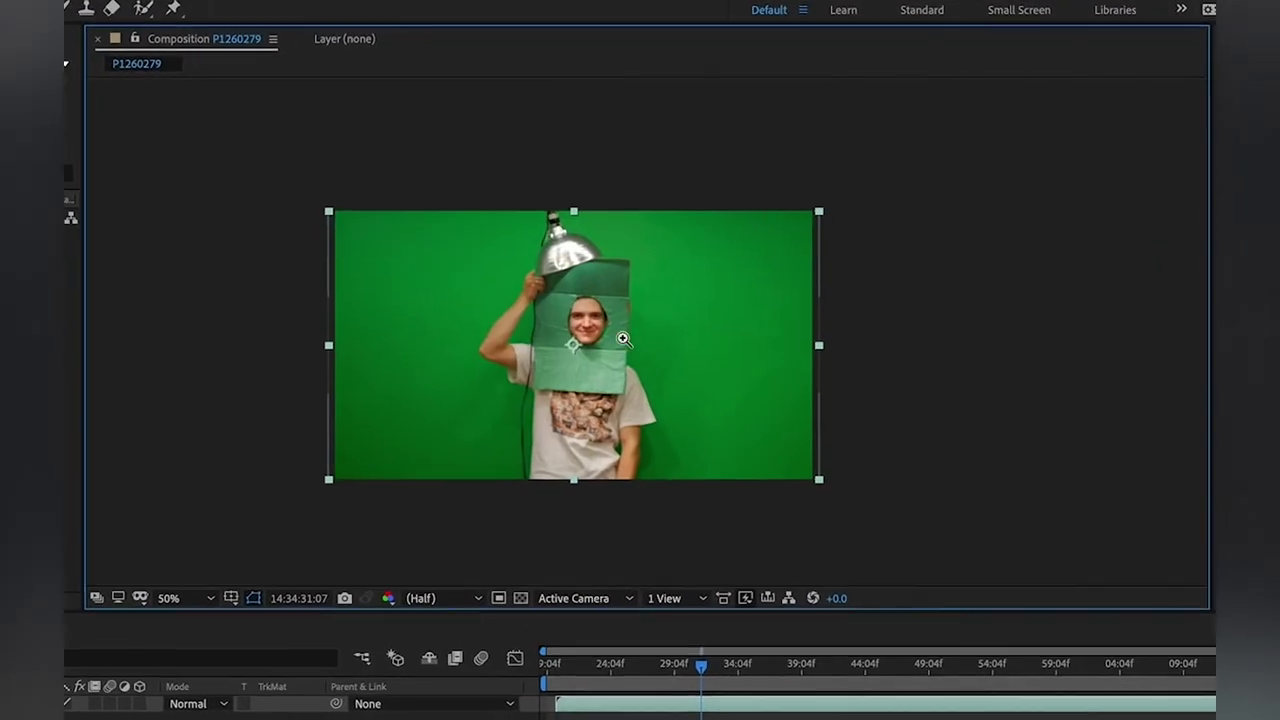
left_click(765, 314)
left_click(733, 293)
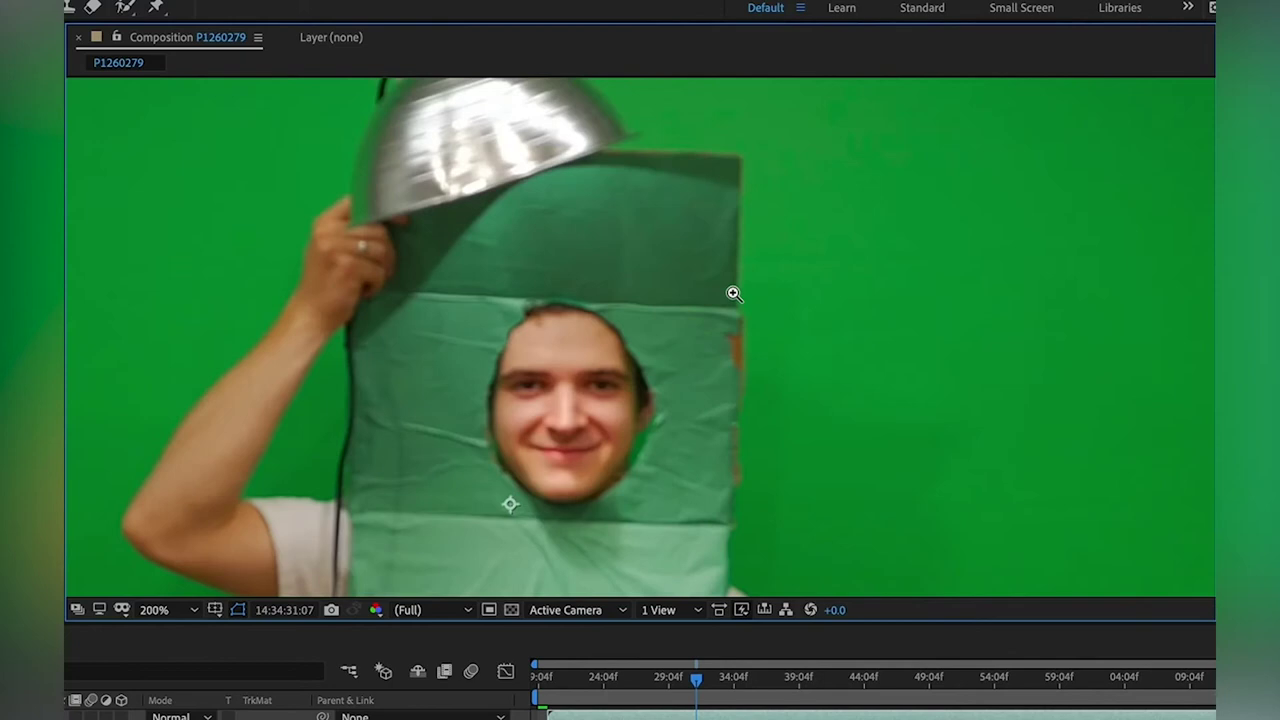
left_click(673, 304)
left_click(630, 381)
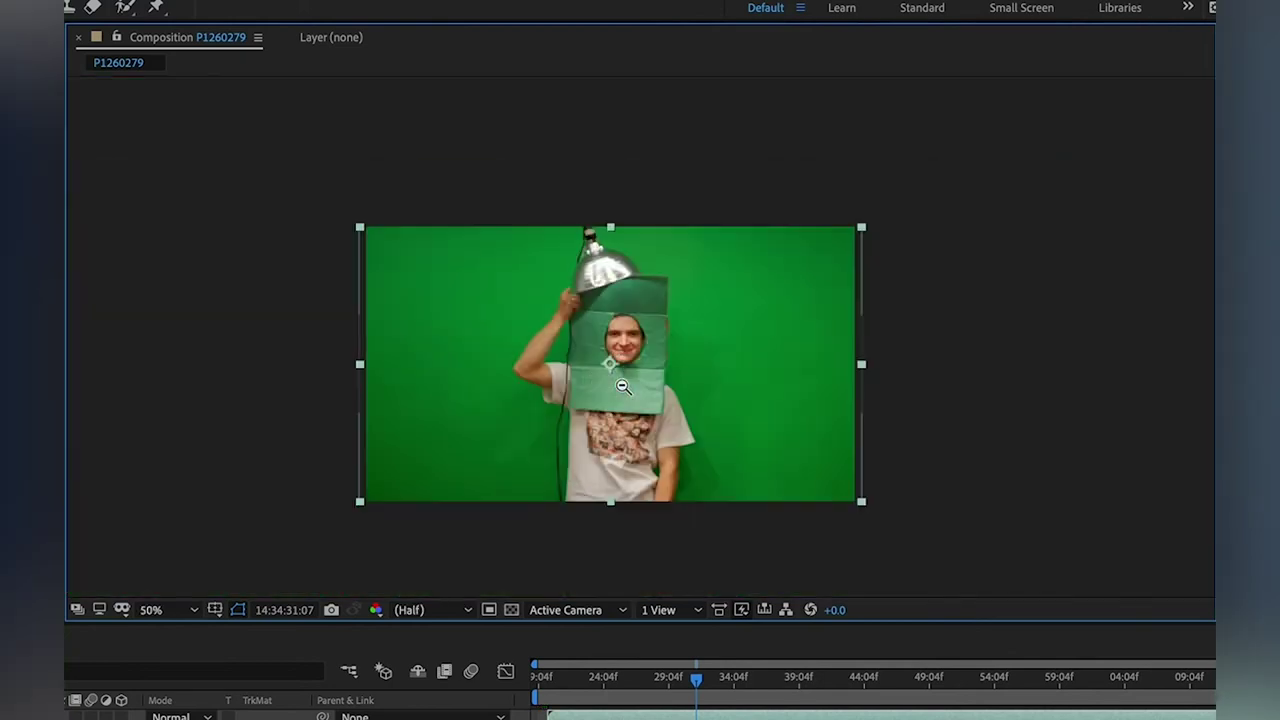
left_click(622, 387)
left_click(640, 322)
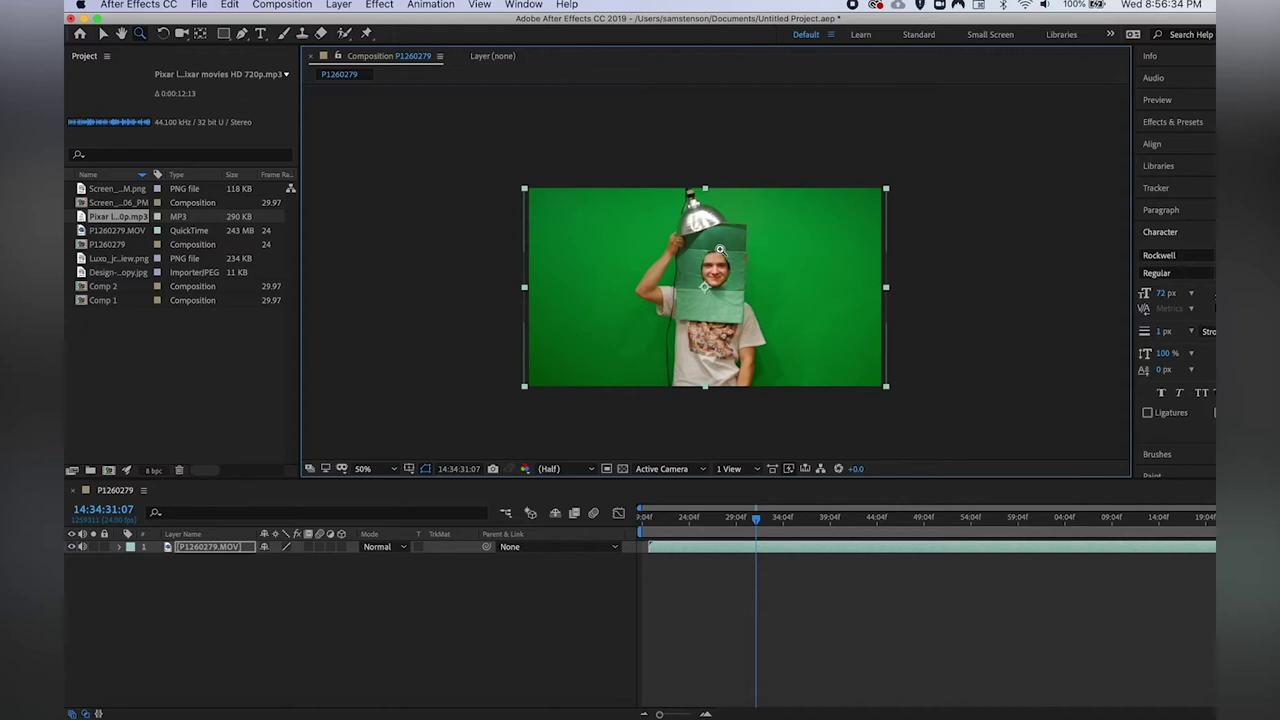
left_click(720, 249)
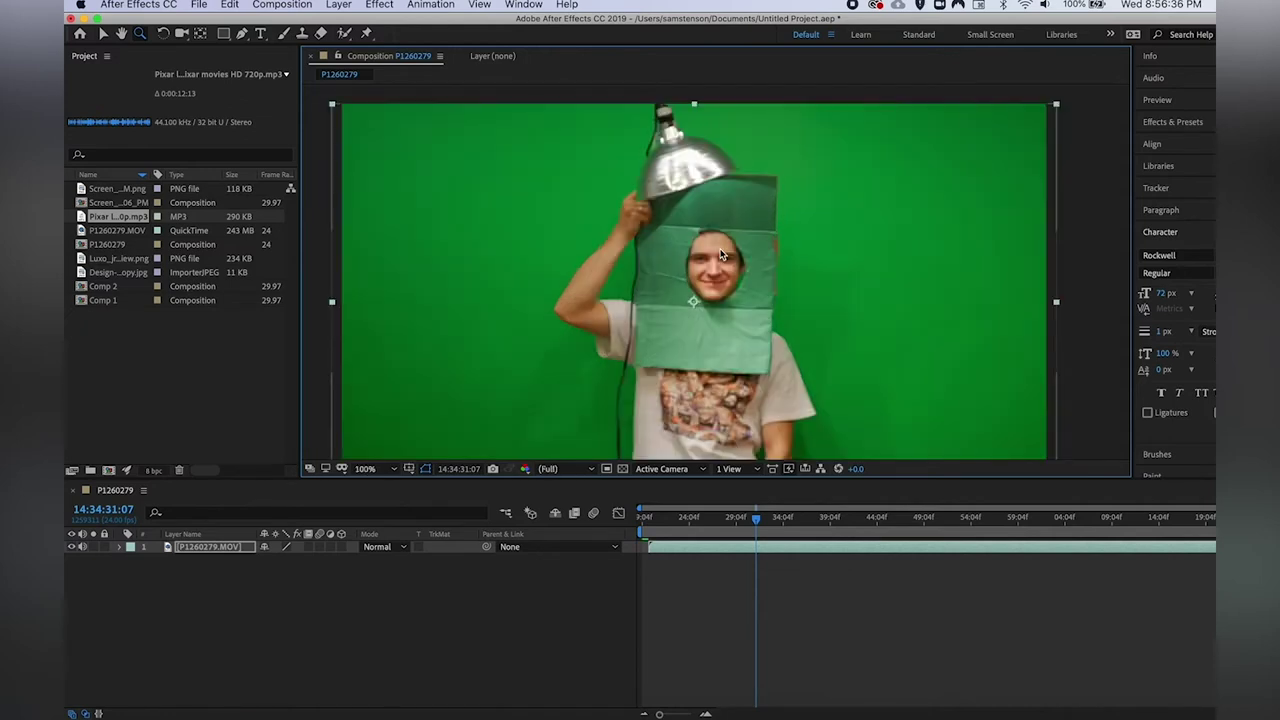
left_click(721, 255, "alt")
scroll(720, 253, "up", 7)
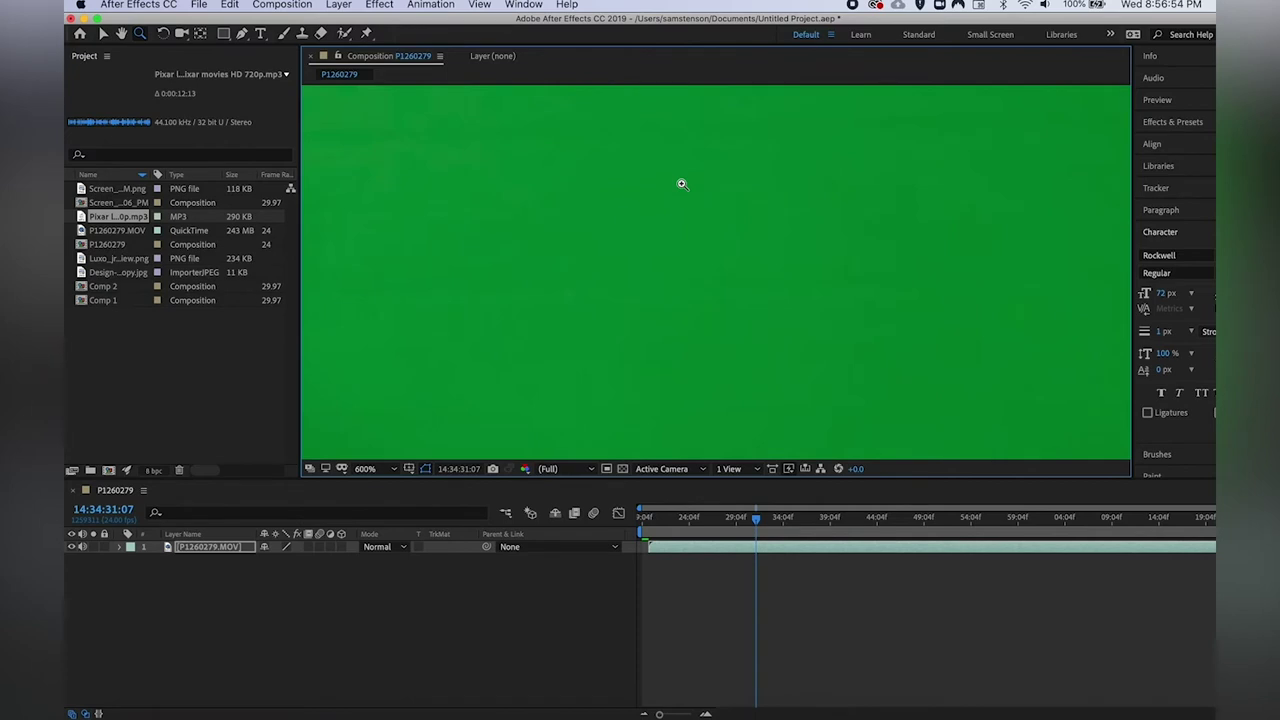
scroll(682, 188, "down", 7)
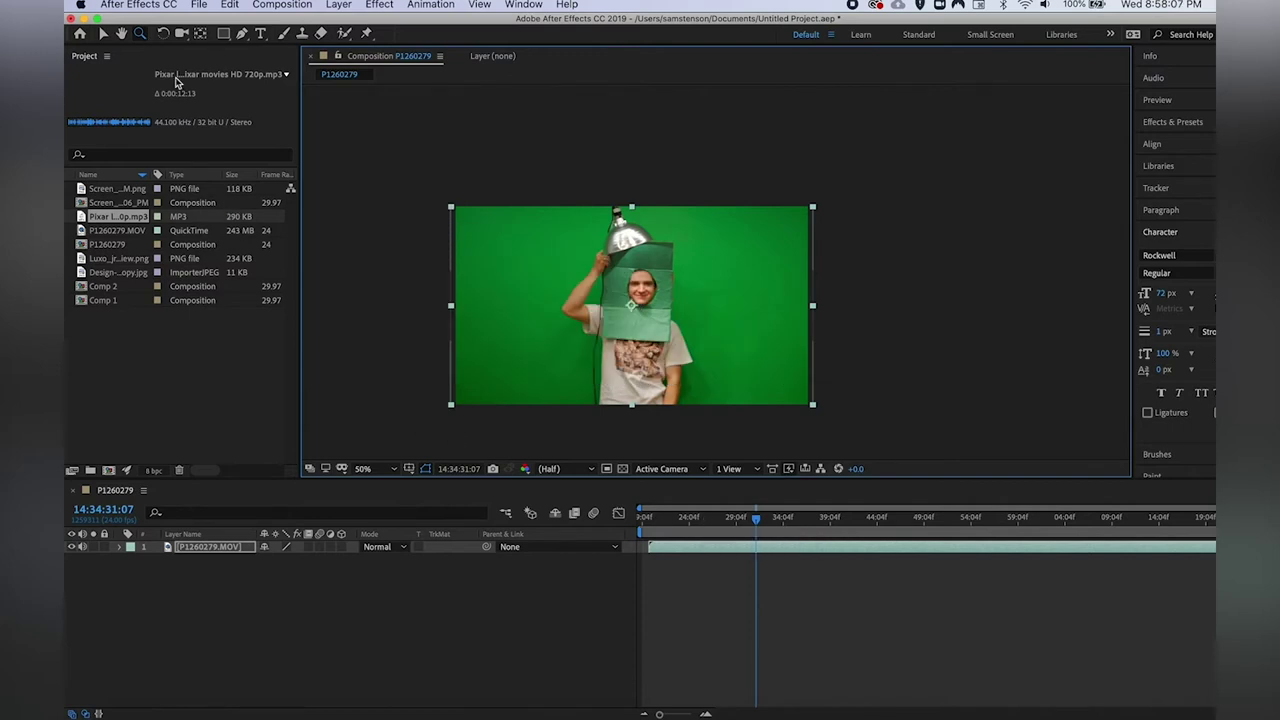
Step: Rotate the P1260279.MOV layer counter-clockwise with the Rotation tool
left_click(165, 36)
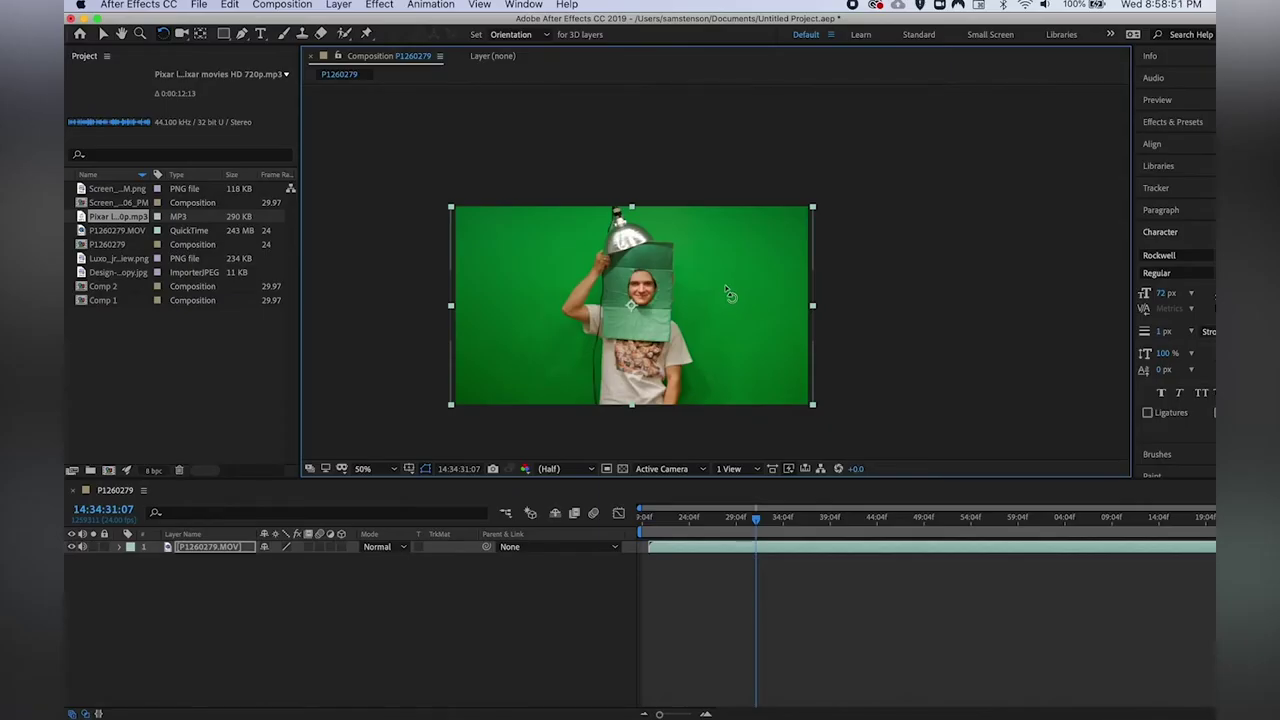
mouse_move(737, 317)
left_mouse_down()
mouse_move(748, 290)
mouse_move(694, 209)
mouse_move(734, 234)
mouse_move(760, 309)
left_mouse_up()
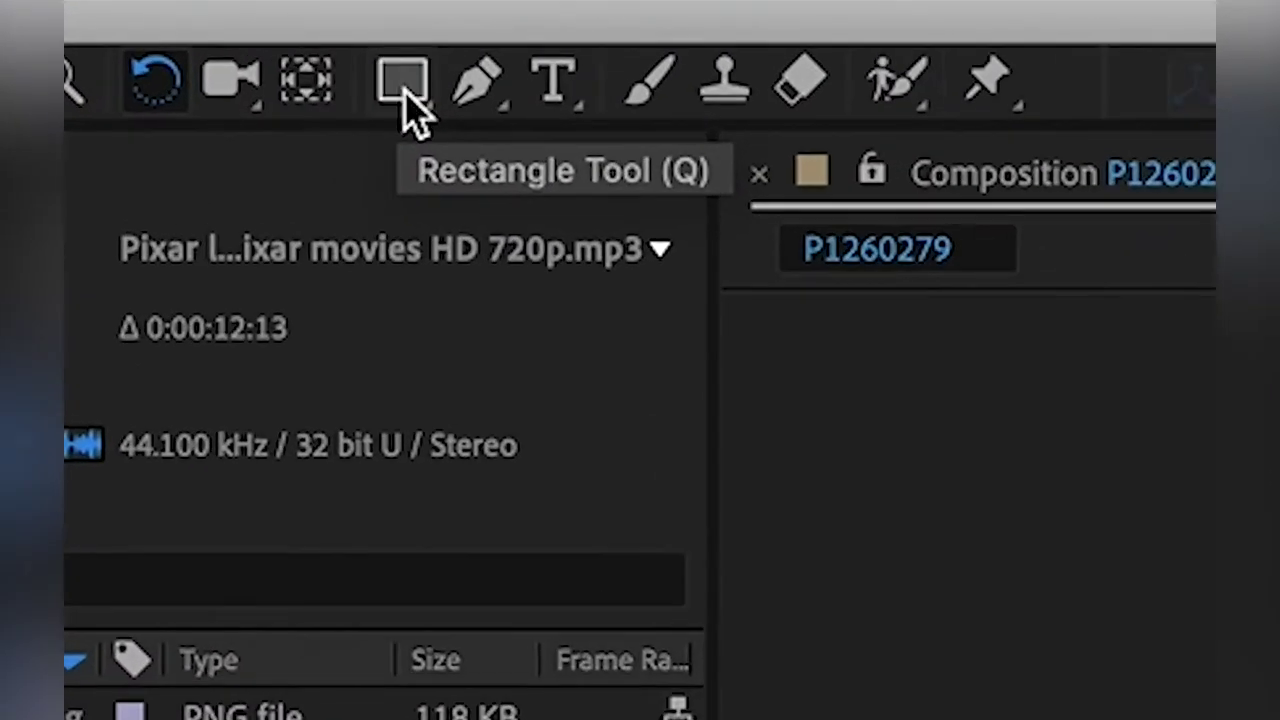
Step: Type the caption 'some snyde remark', then delete it so the text layer is left empty
left_click(553, 85)
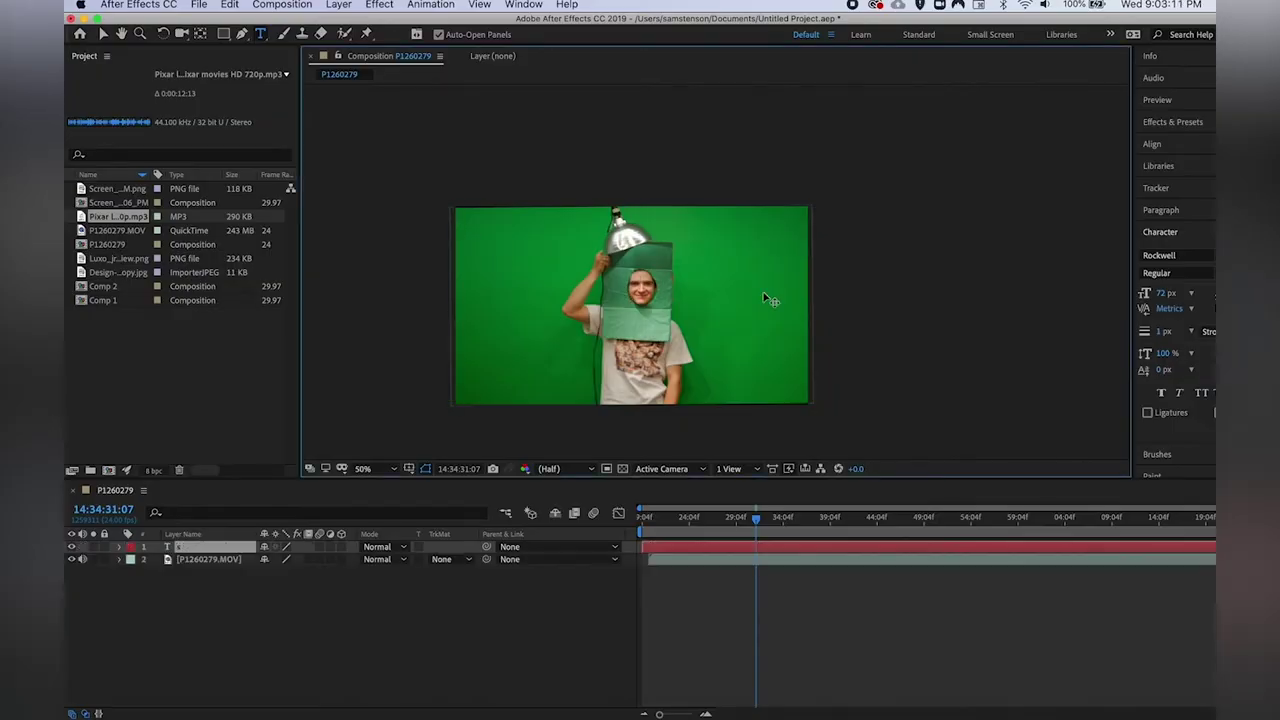
type("some snyde remark")
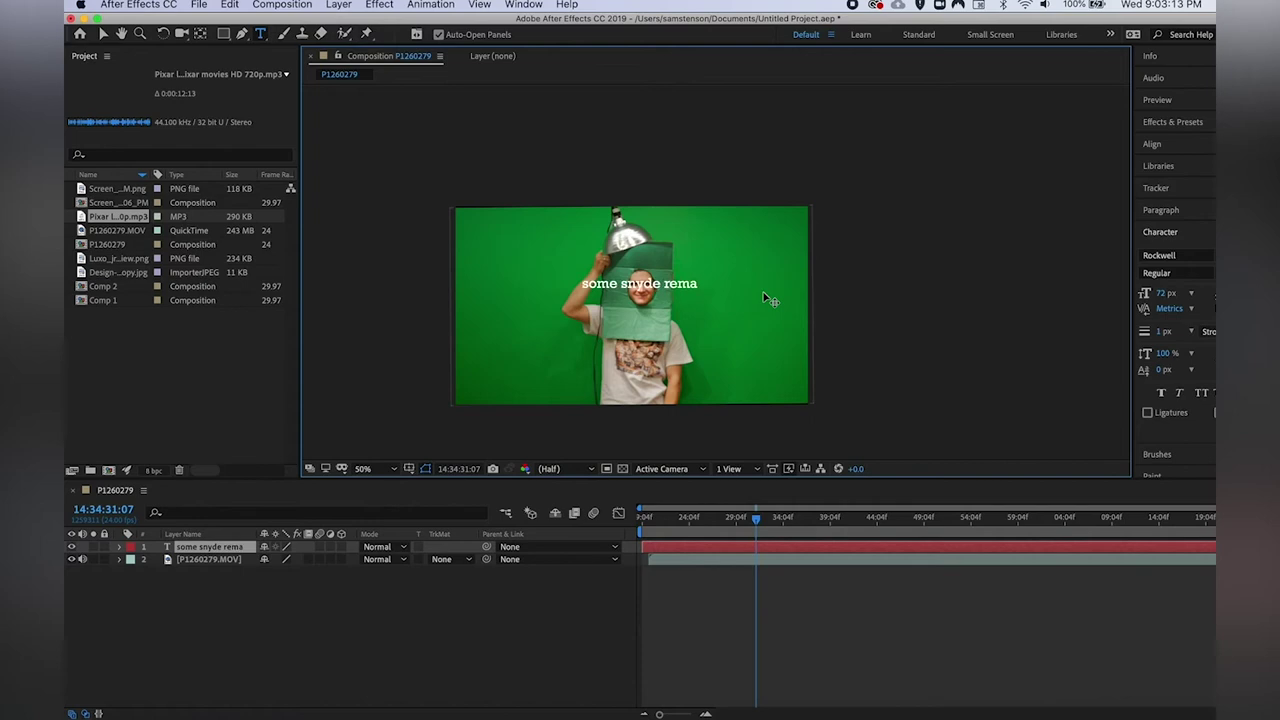
key("BackSpace")
key("BackSpace")
key("BackSpace")
key("BackSpace")
key("BackSpace")
key("BackSpace")
key("BackSpace")
key("BackSpace")
key("BackSpace")
key("BackSpace")
key("BackSpace")
key("BackSpace")
key("BackSpace")
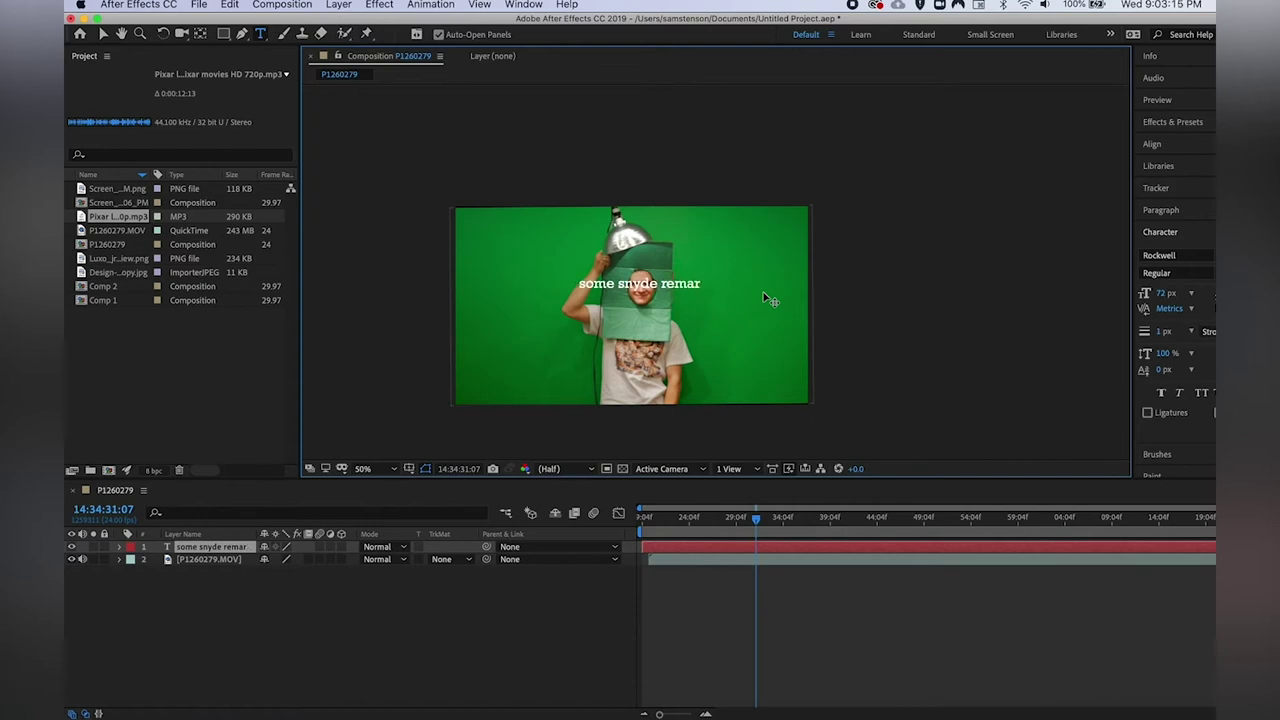
key("BackSpace")
key("BackSpace")
key("BackSpace")
key("BackSpace")
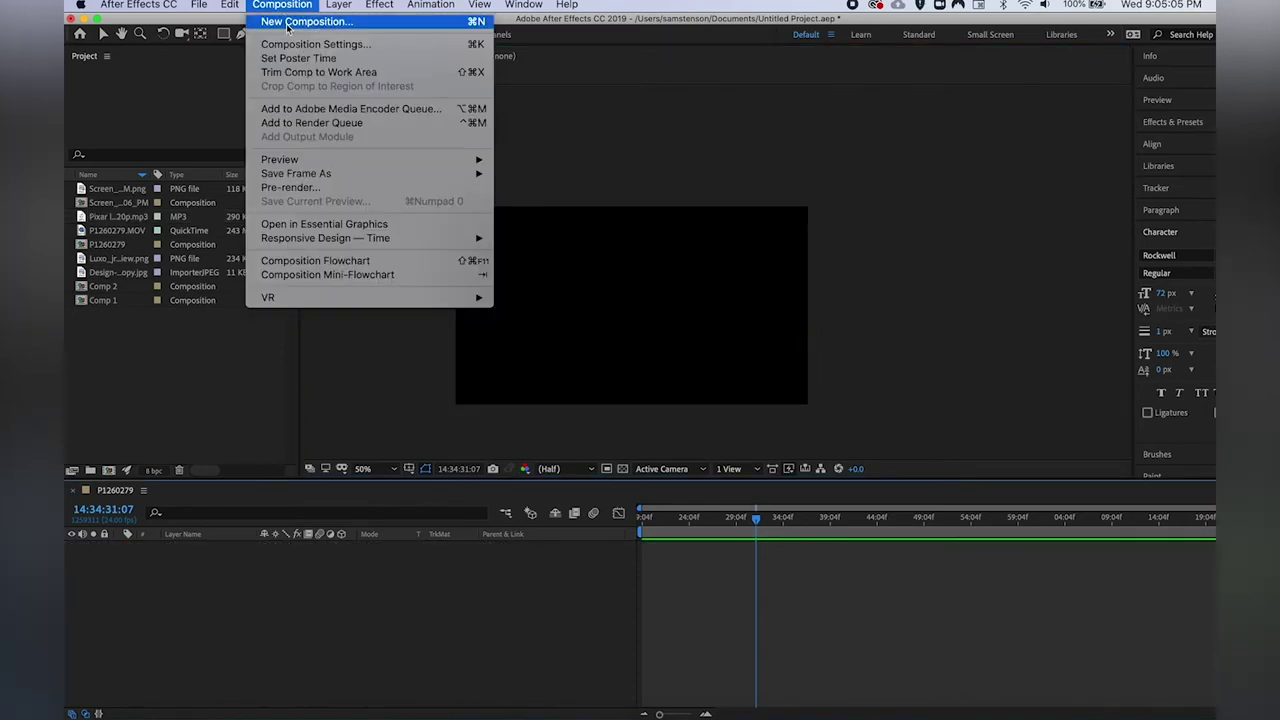
Step: Name the new composition pixarguy and add a project folder named Jpeg assets
left_click(300, 18)
type("pixargu")
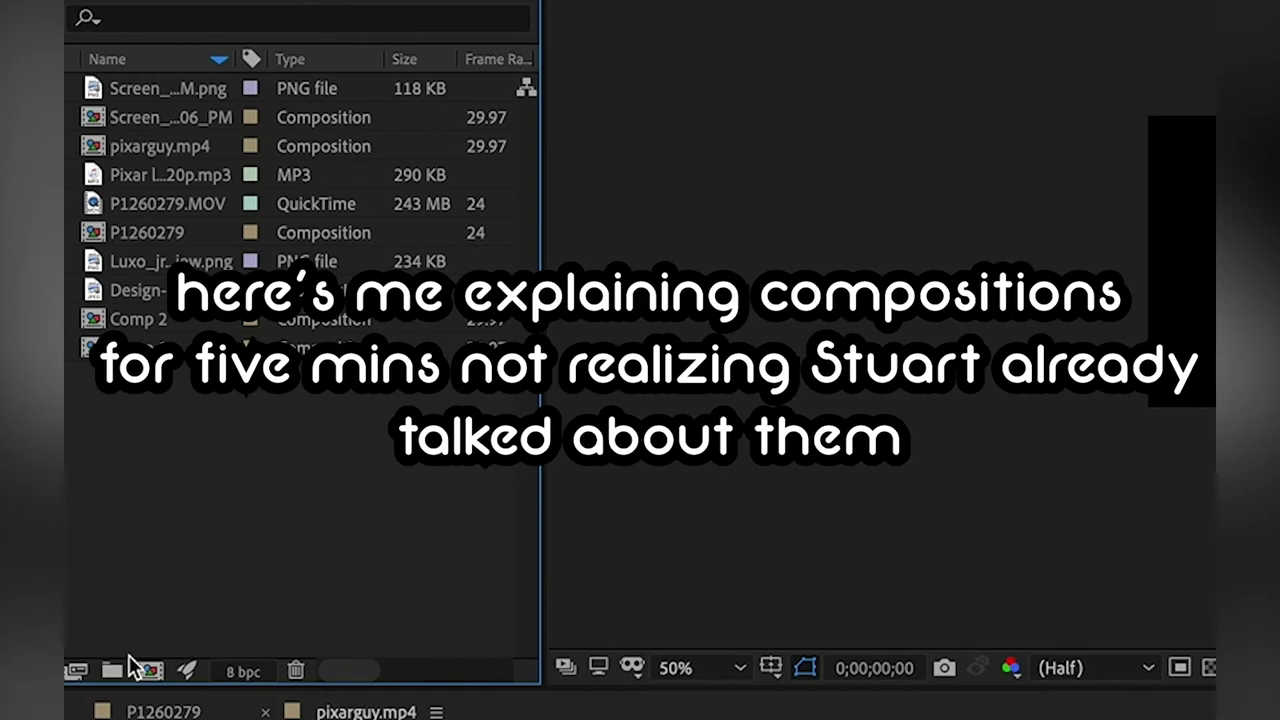
left_click(112, 670)
type("Jpeg ass")
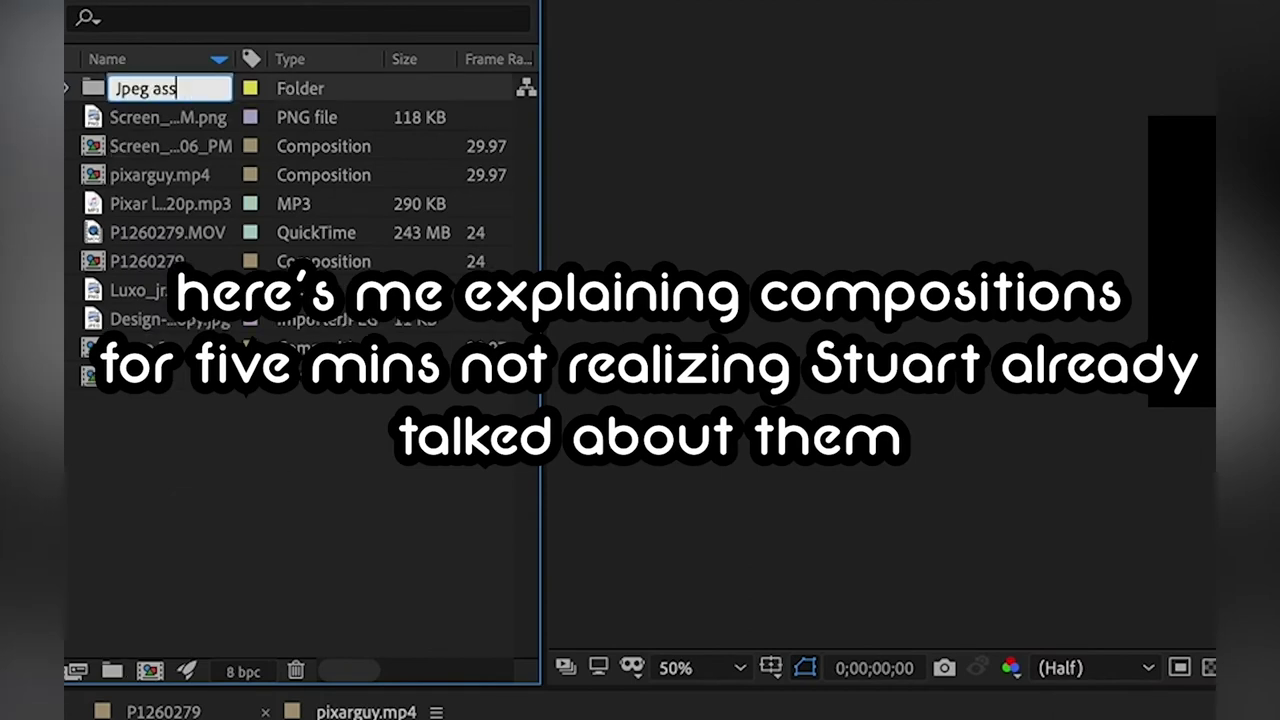
key("Return")
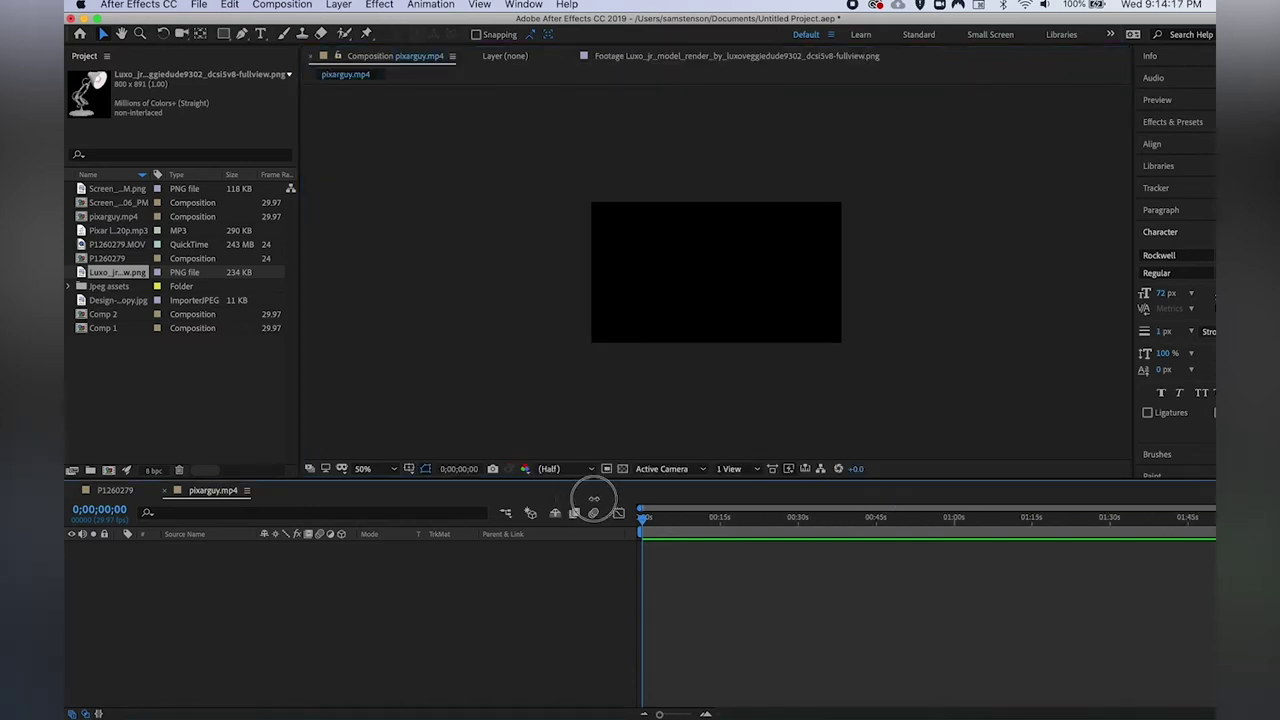
Step: Open Comp 2 and add the P1260279.MOV clip as a layer in its timeline
left_click_drag(1214, 508, 563, 509)
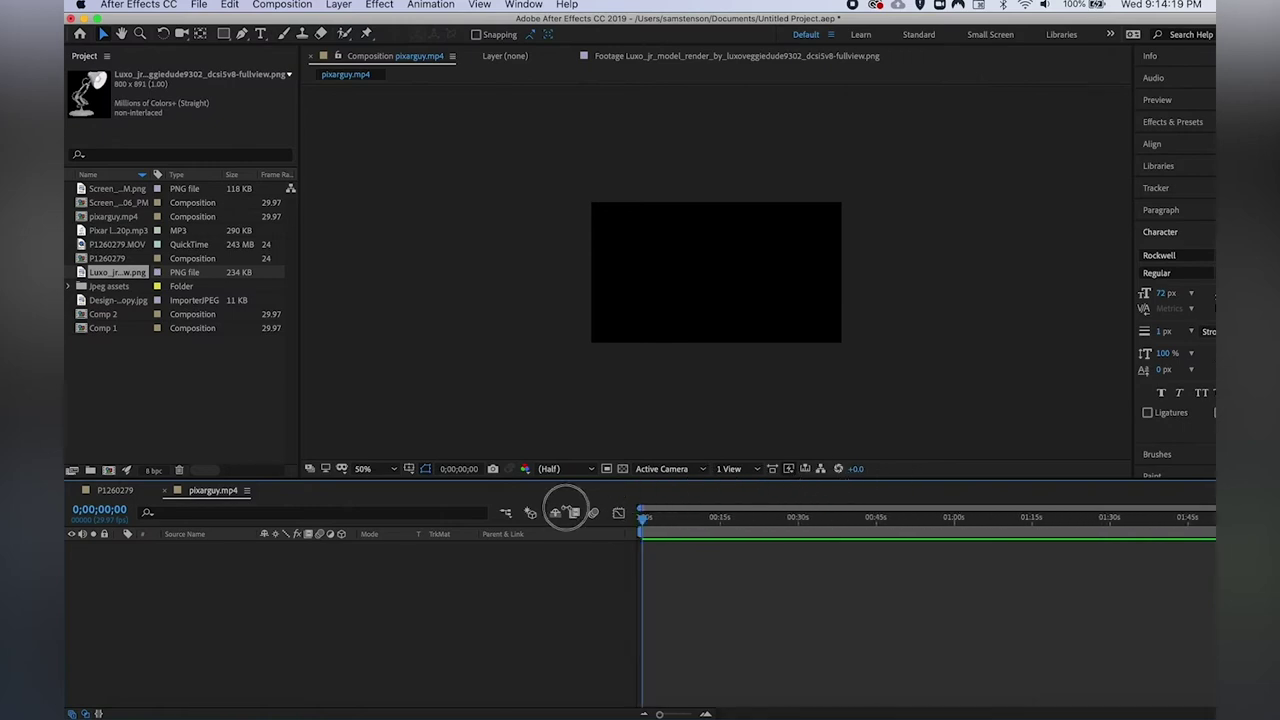
double_click(118, 202)
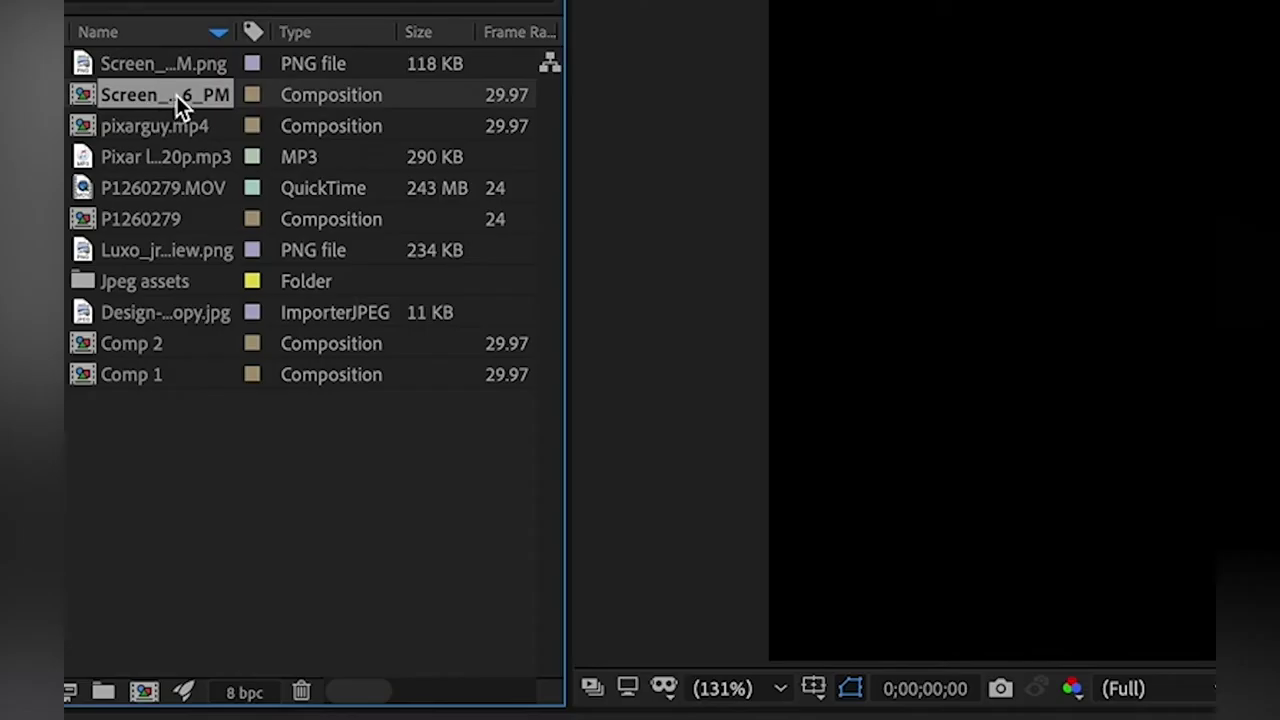
left_click(116, 213)
left_click(170, 157)
left_click(171, 188)
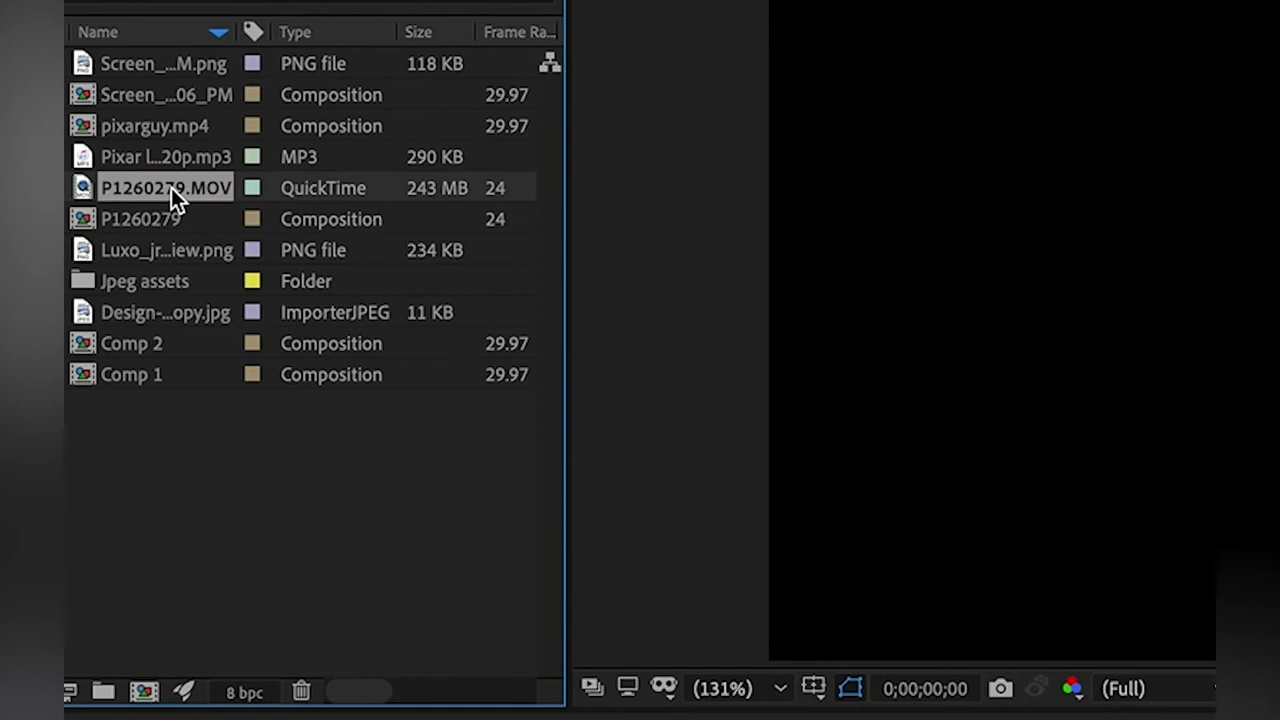
left_click_drag(171, 188, 243, 464)
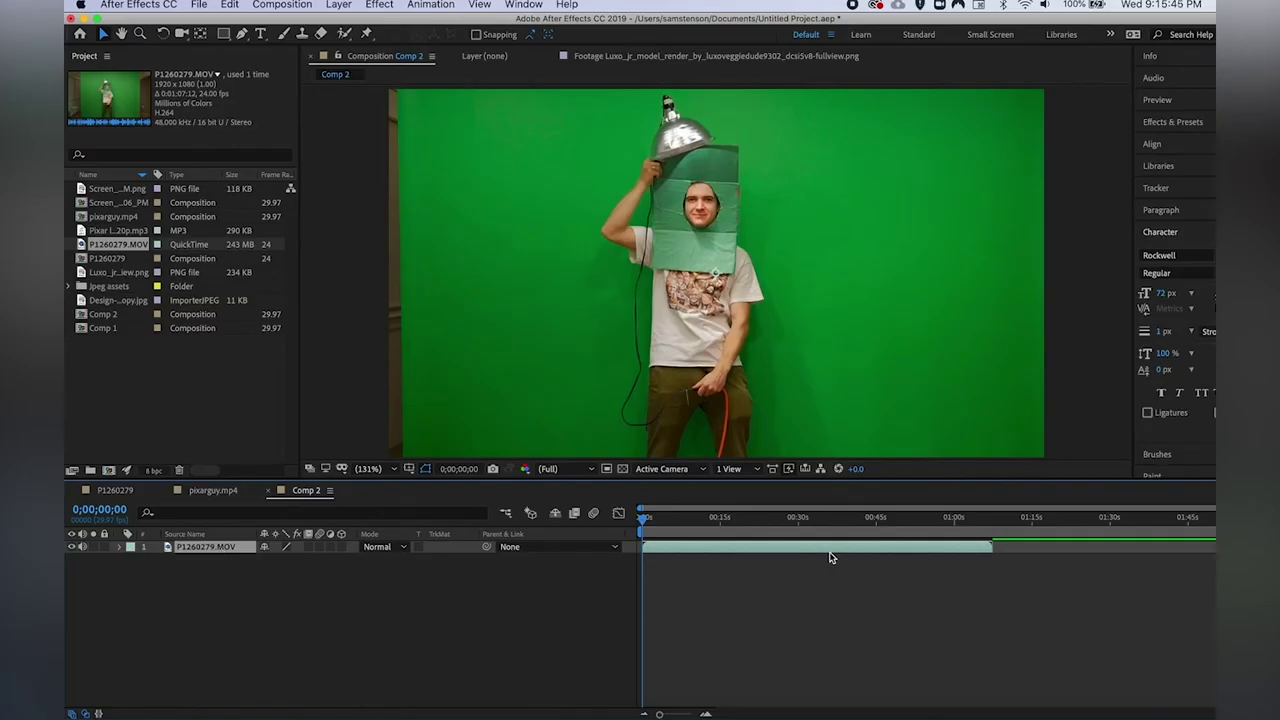
left_click_drag(996, 518, 926, 517)
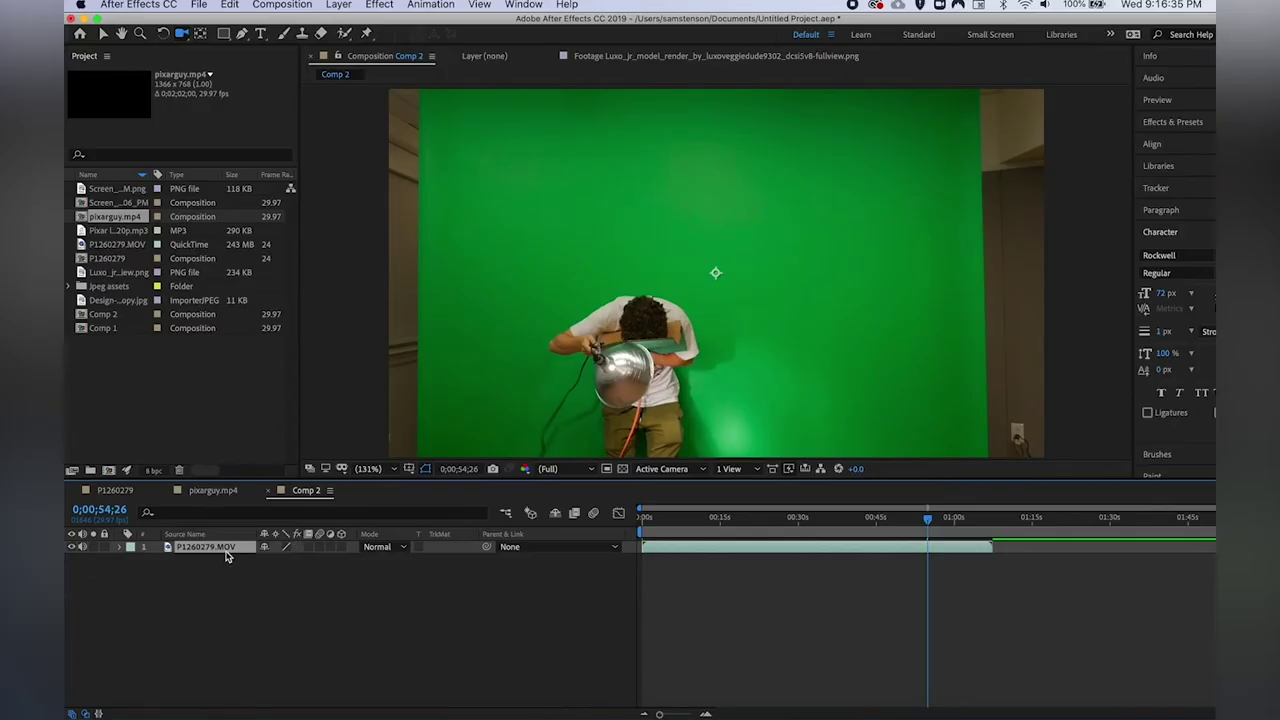
left_click(226, 580)
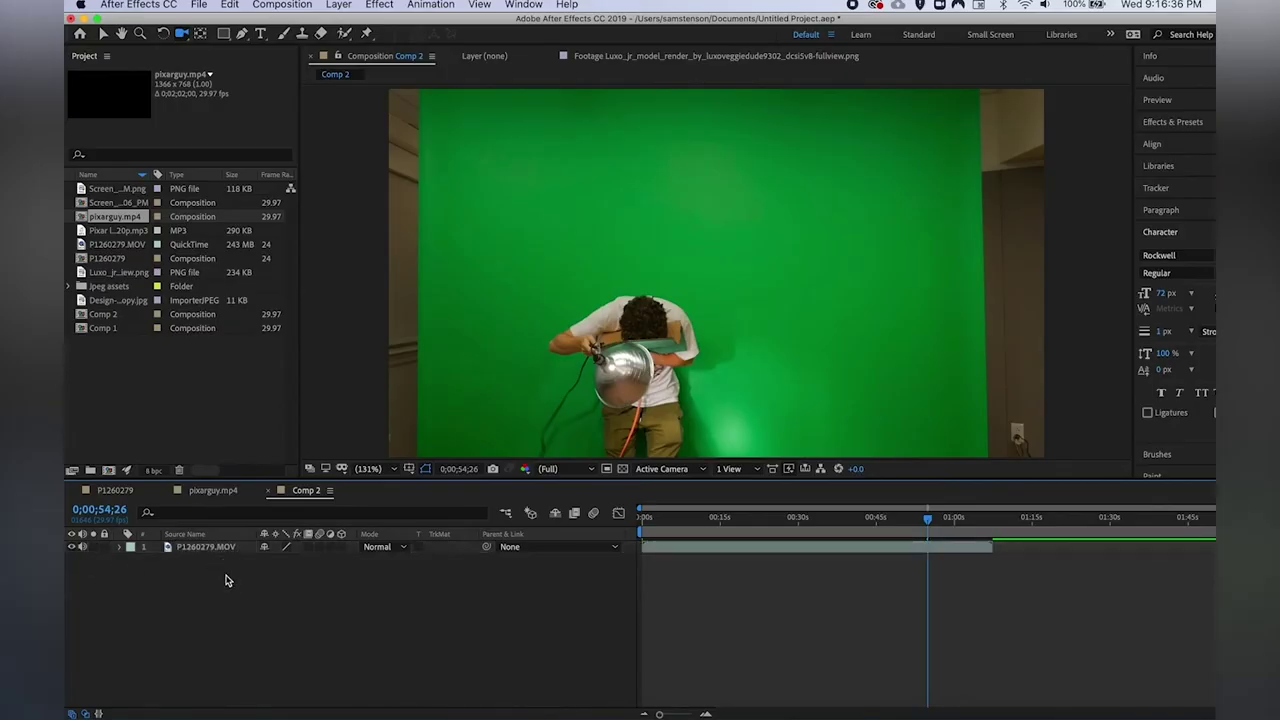
left_click(216, 547)
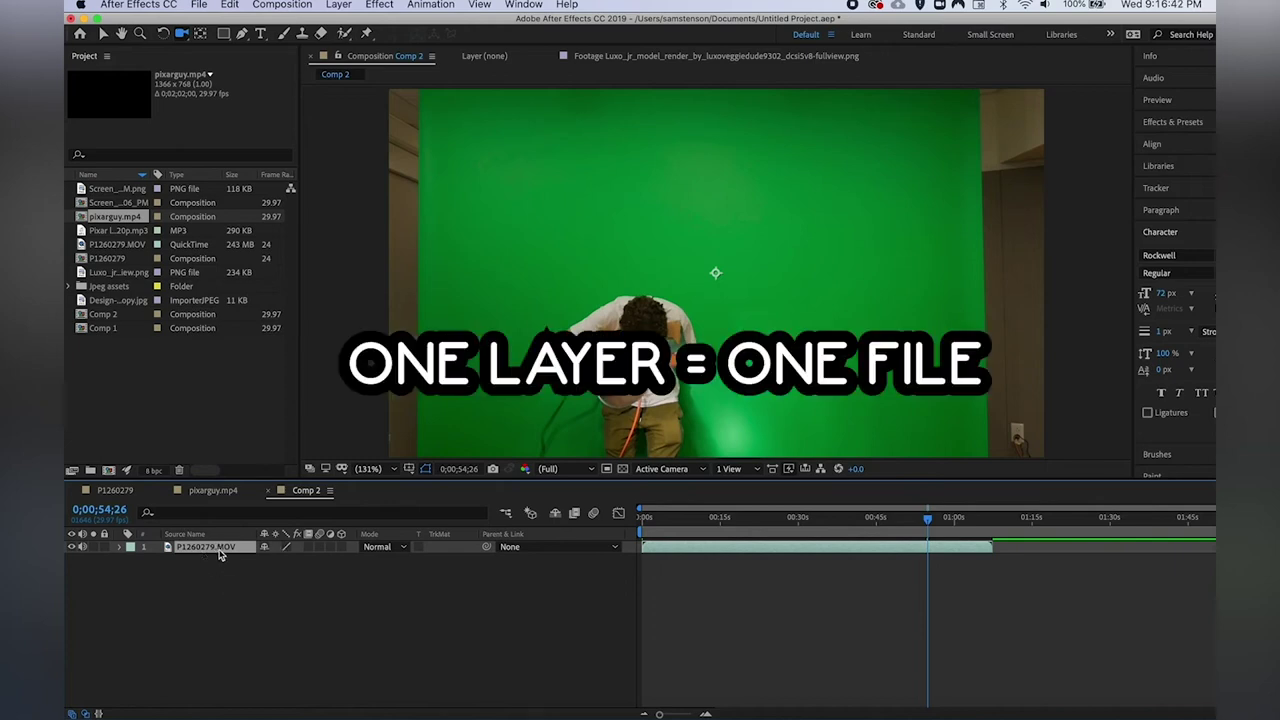
left_click_drag(697, 528, 655, 528)
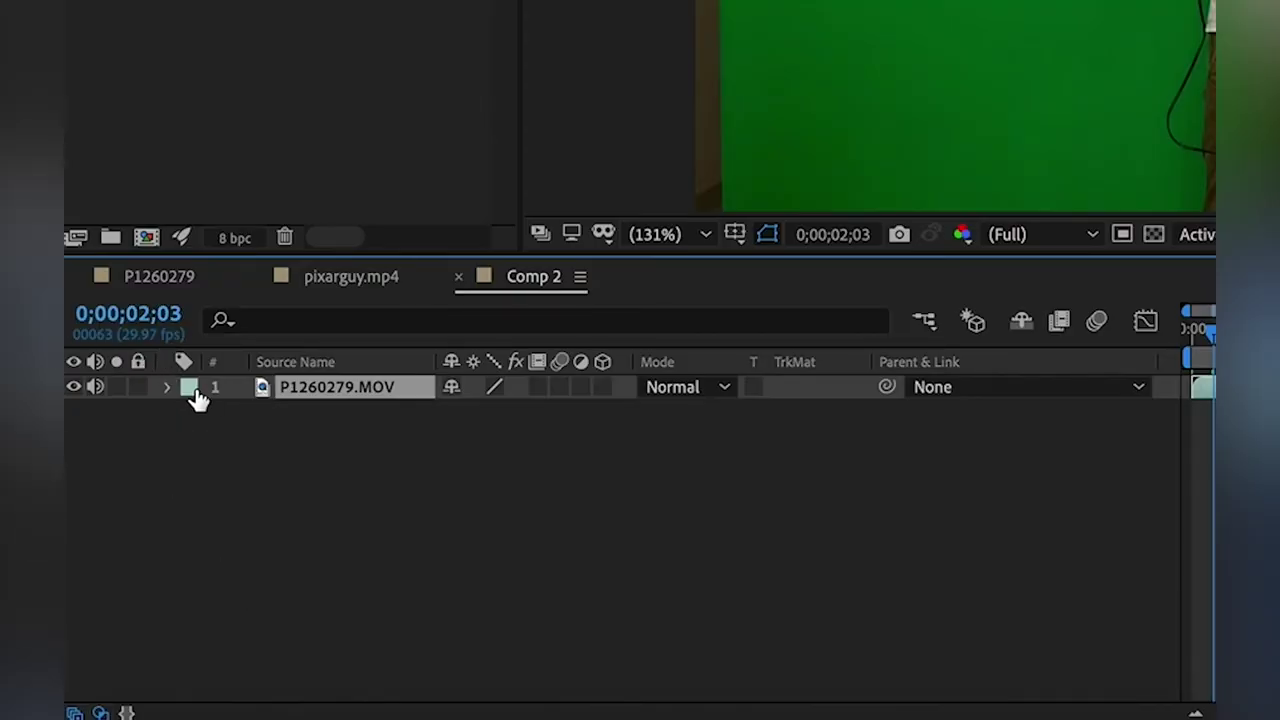
left_click(418, 494)
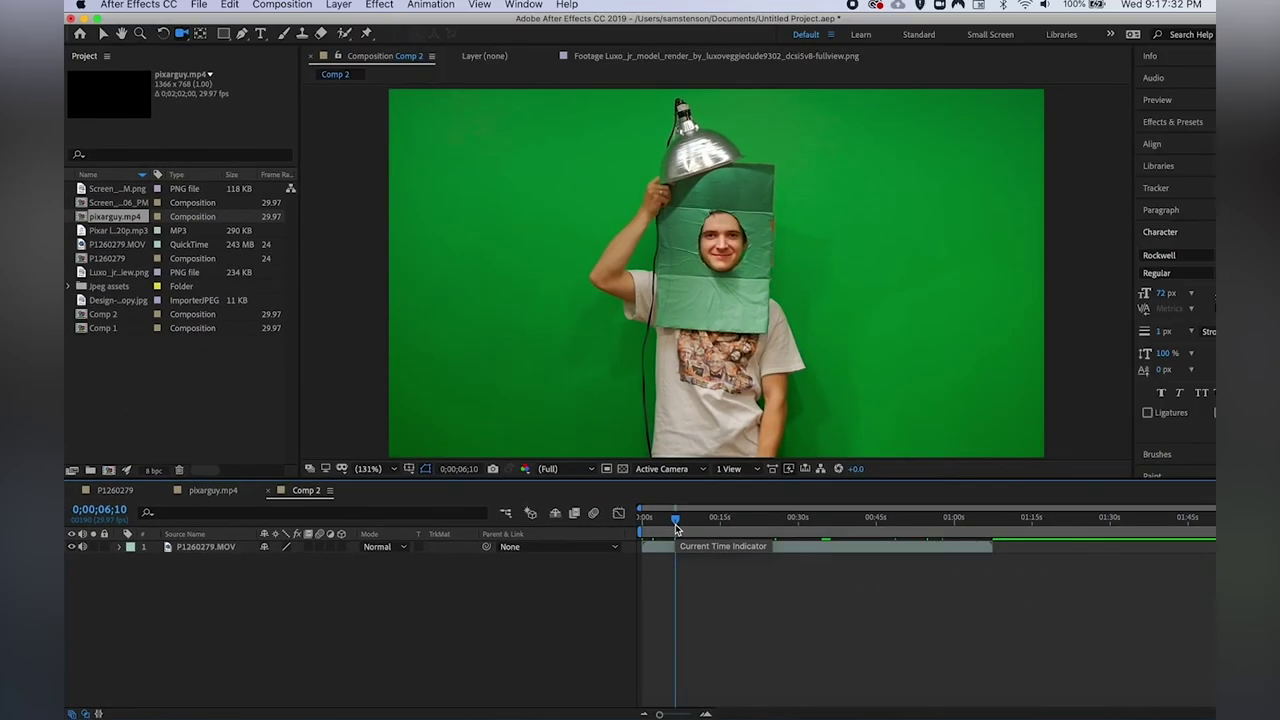
left_click_drag(1170, 373, 1221, 380)
key("space")
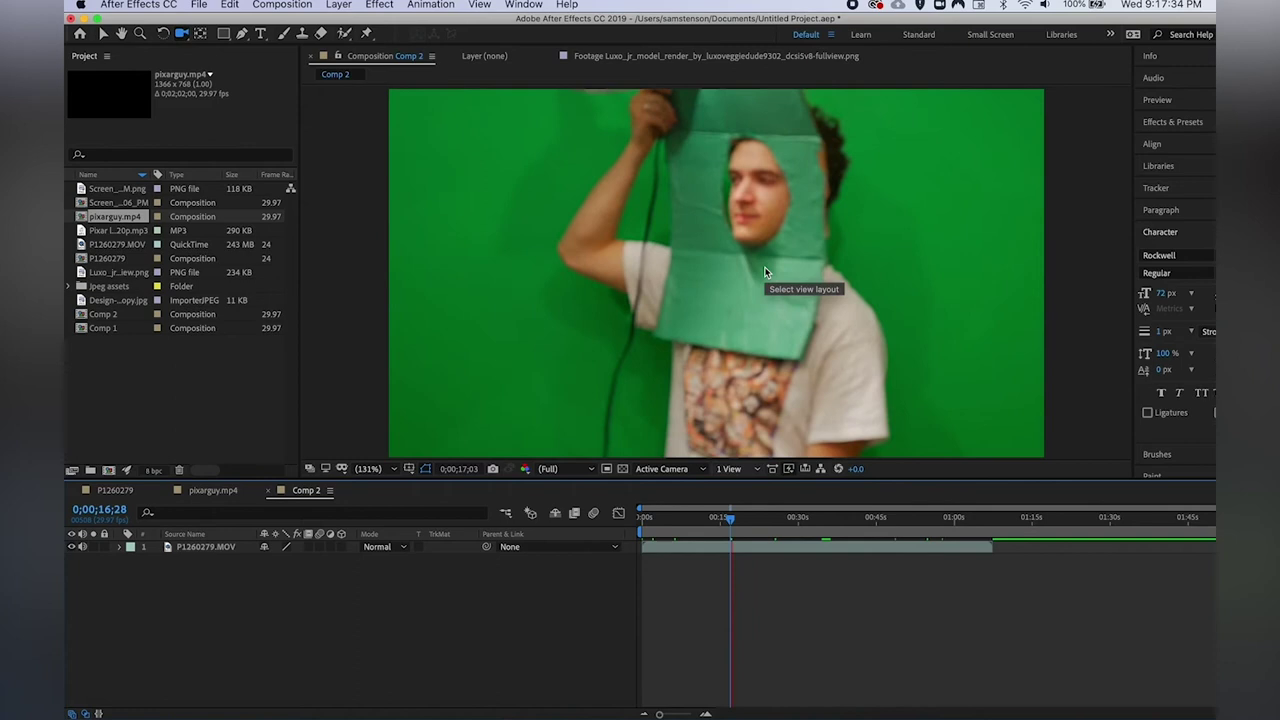
key("space")
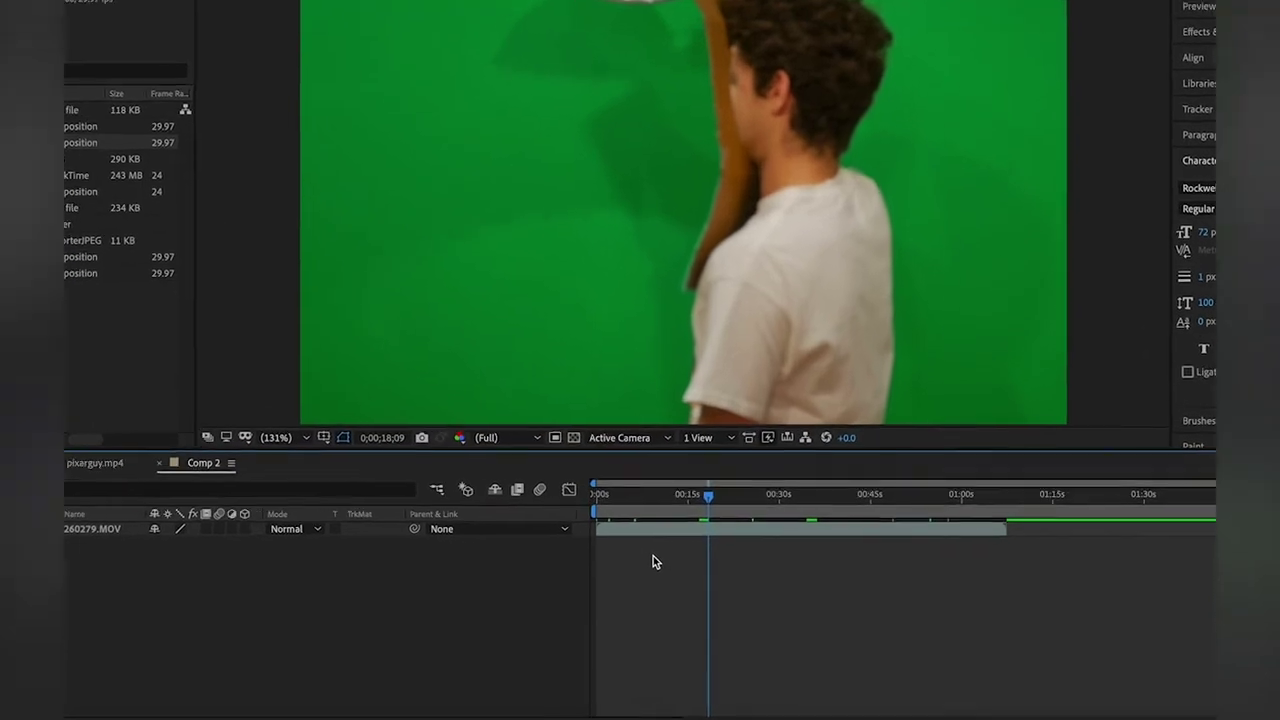
left_click(396, 552)
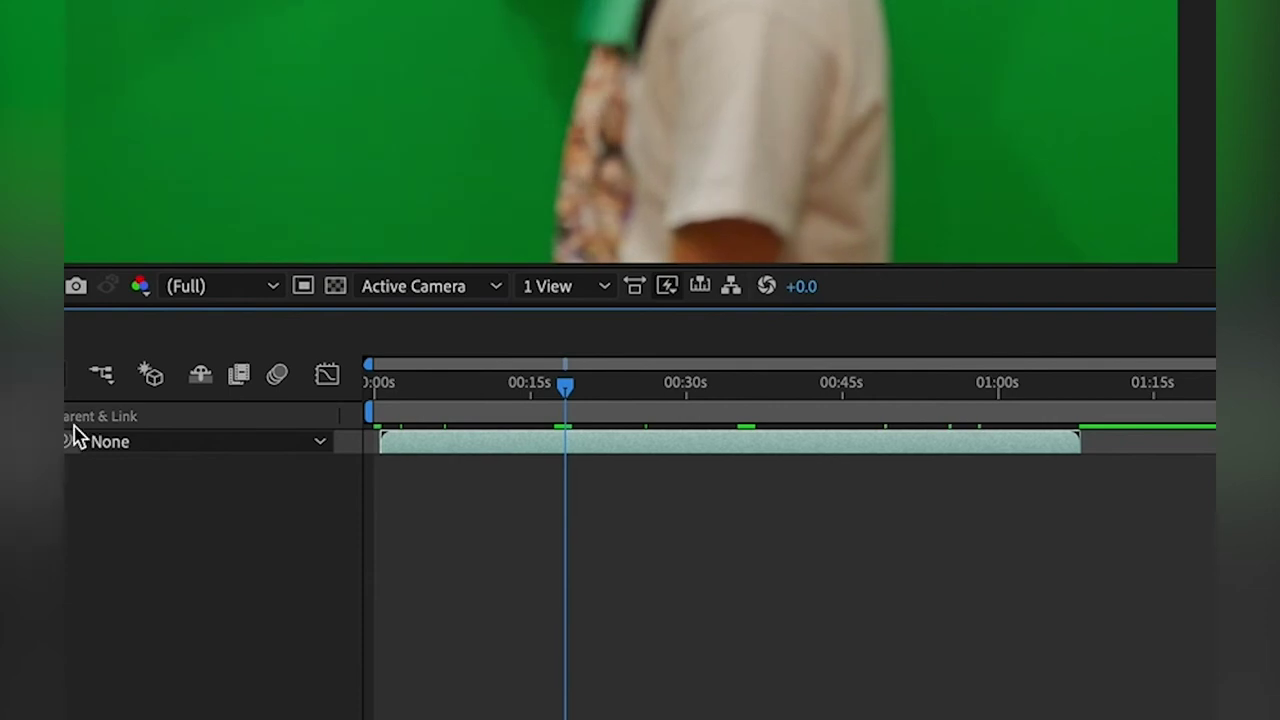
scroll(417, 534, "up", 5)
scroll(417, 534, "down", 3)
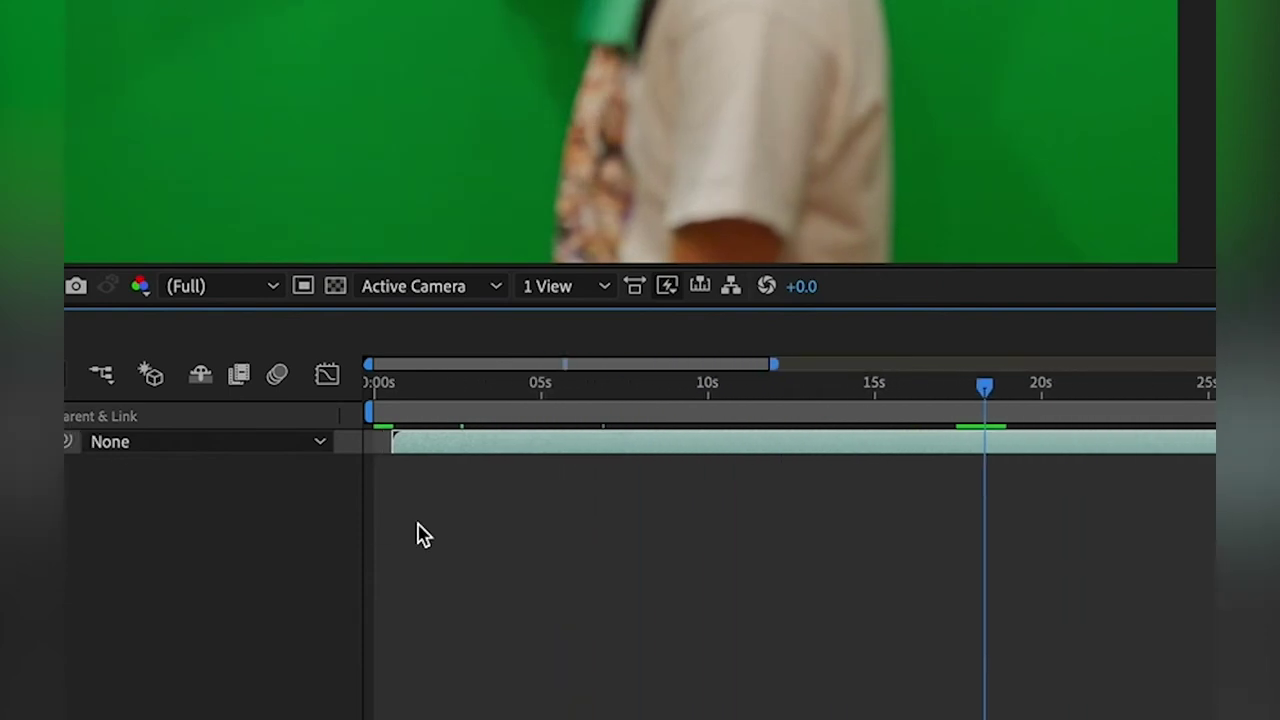
left_click(800, 480)
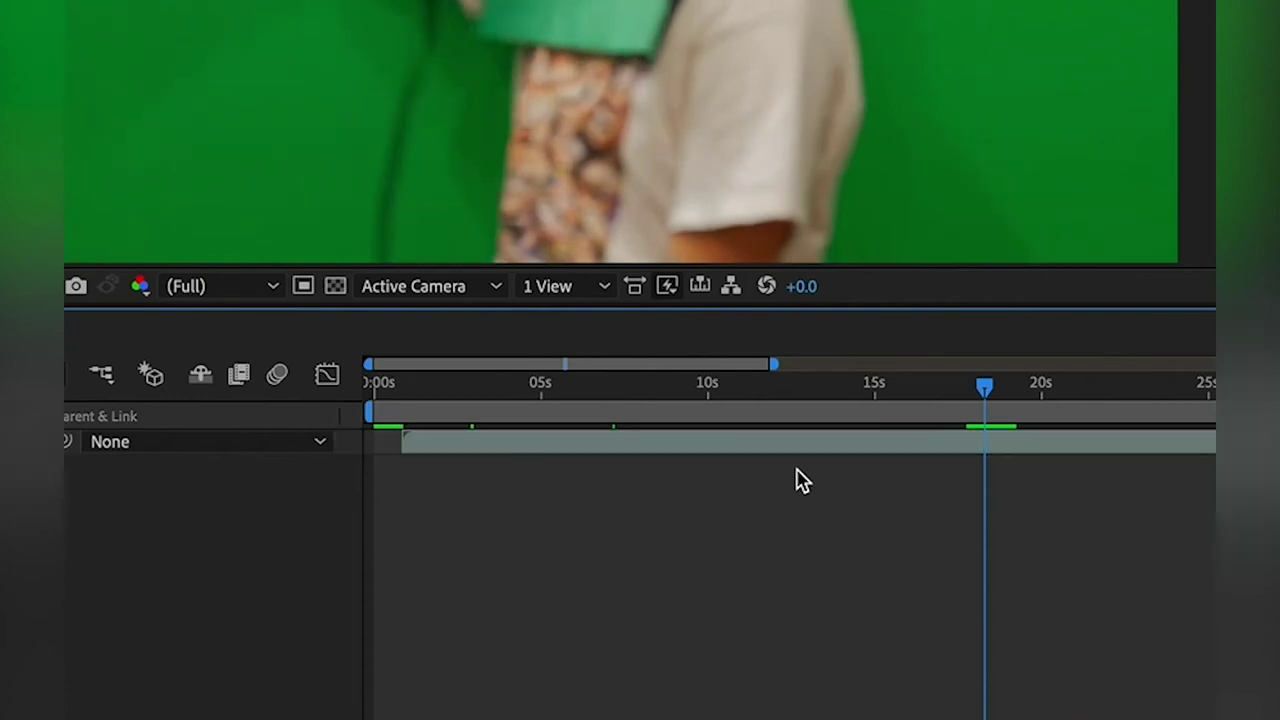
left_click(800, 456)
left_click(797, 457)
key("semicolon")
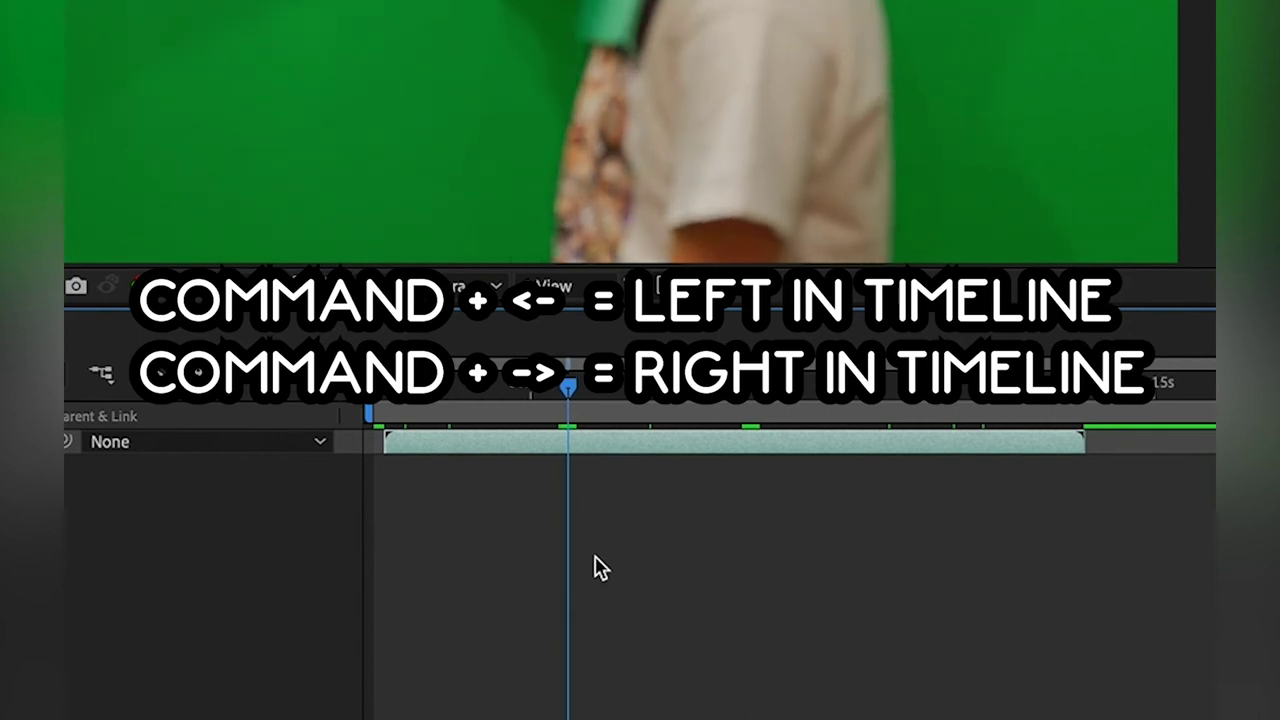
key("super+Right")
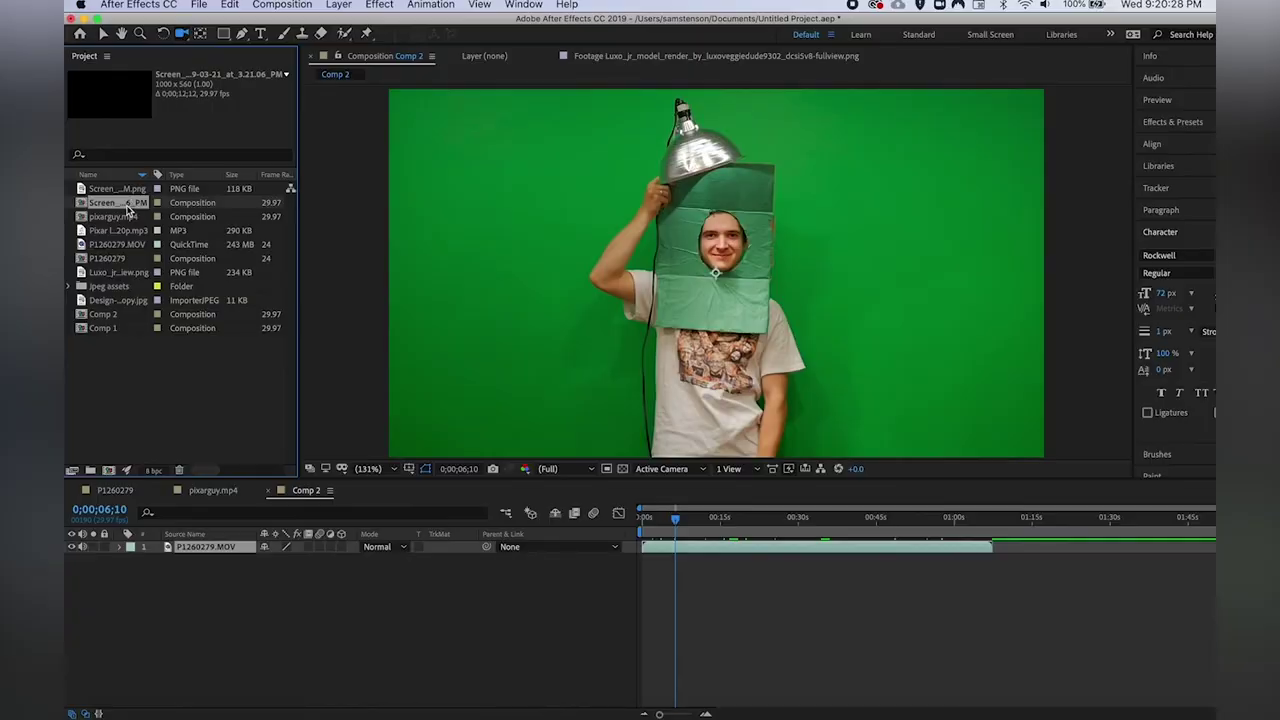
Step: Add the screenshot PNG to Comp 2 and rearrange the layer stacking order
left_click_drag(125, 204, 163, 640)
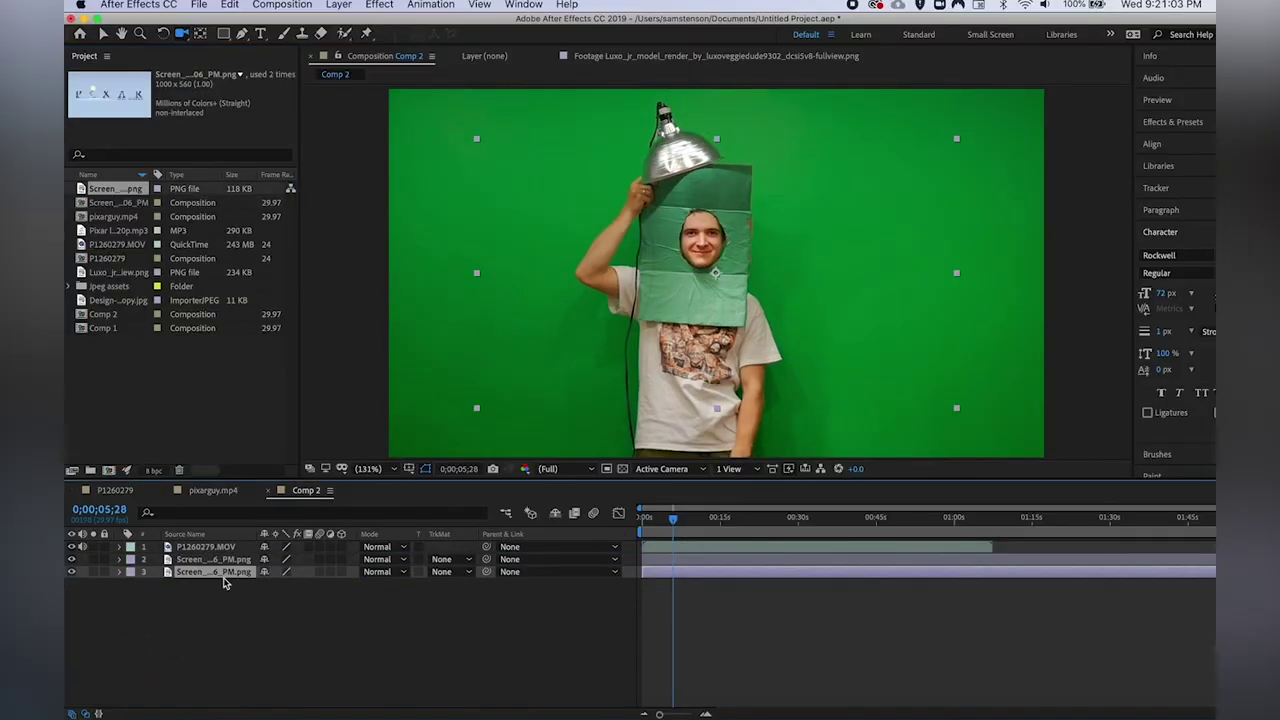
left_click(228, 564)
left_click_drag(228, 564, 226, 547)
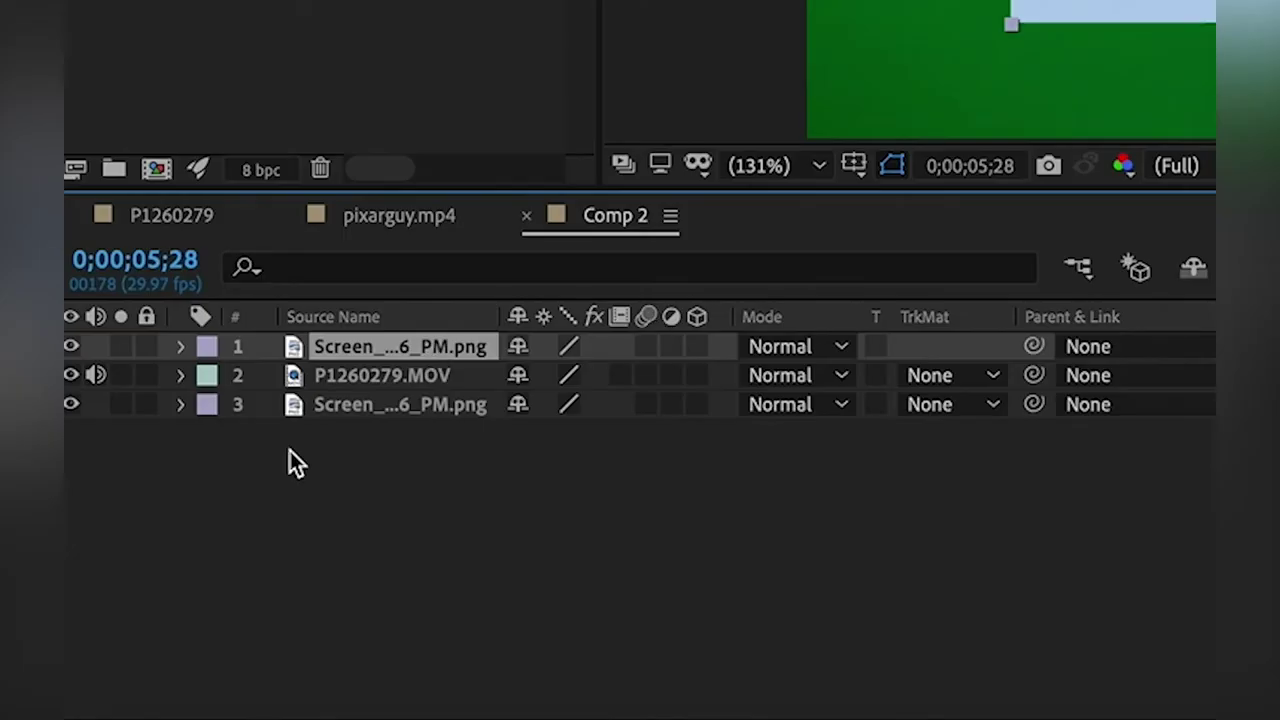
left_click(371, 377)
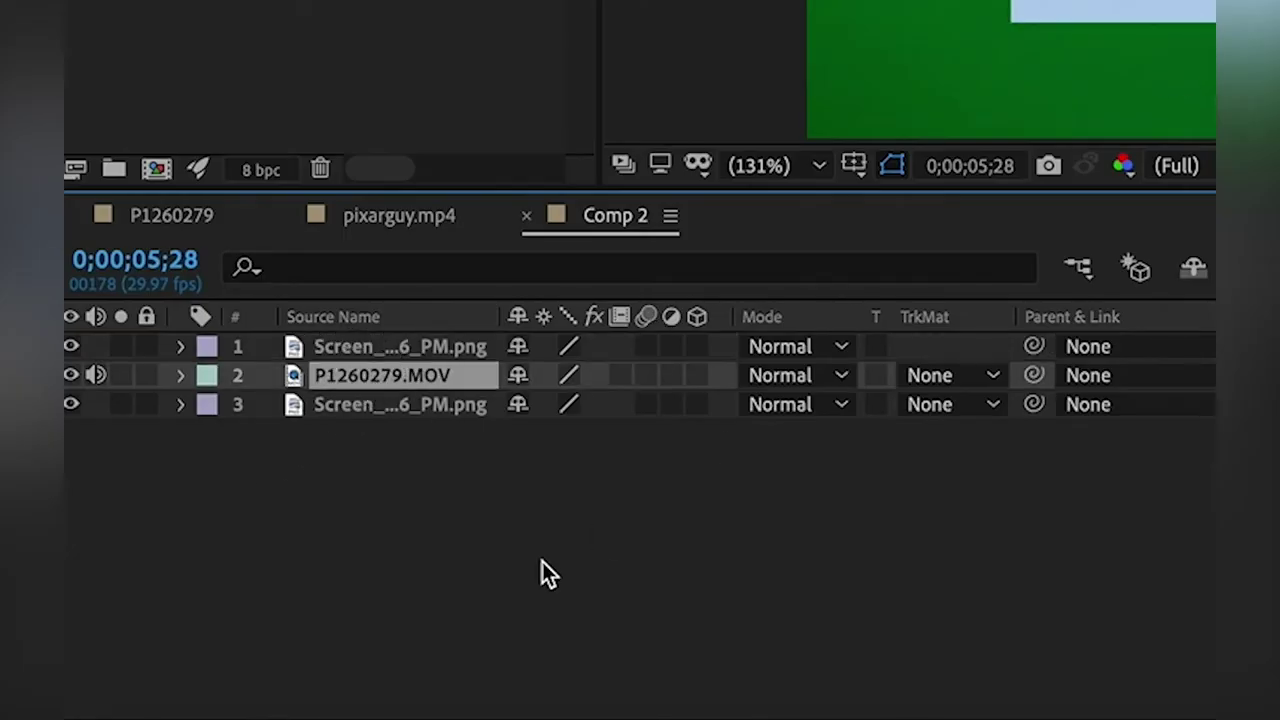
left_click(417, 404)
left_click(426, 377)
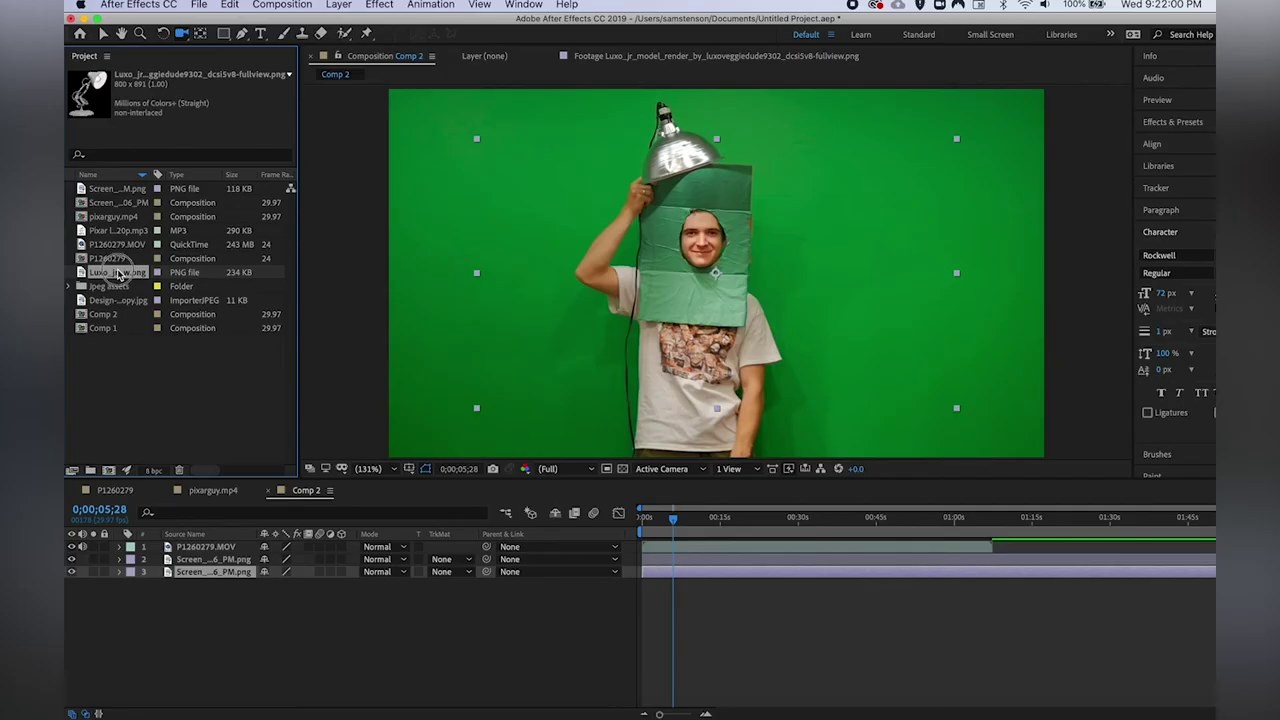
left_click_drag(309, 375, 321, 336)
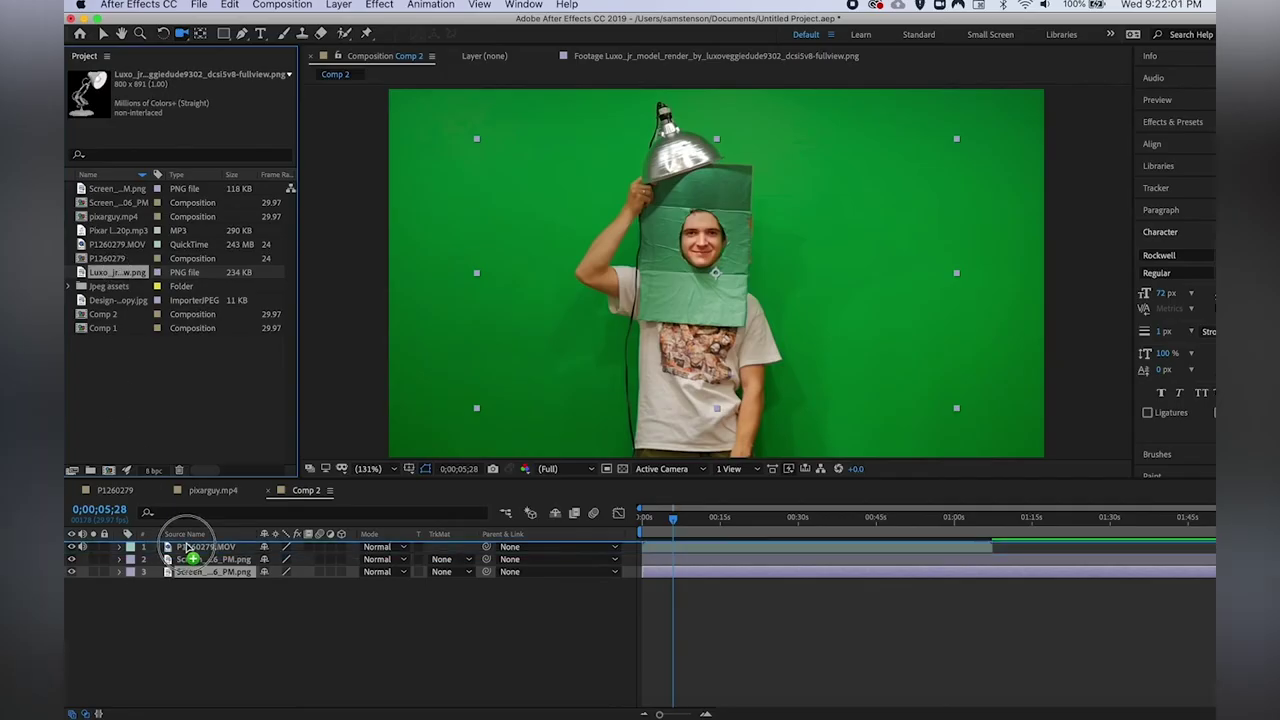
Step: Add the Luxo Jr lamp image as the top layer of Comp 2
left_click_drag(184, 485, 200, 545)
left_click(127, 255)
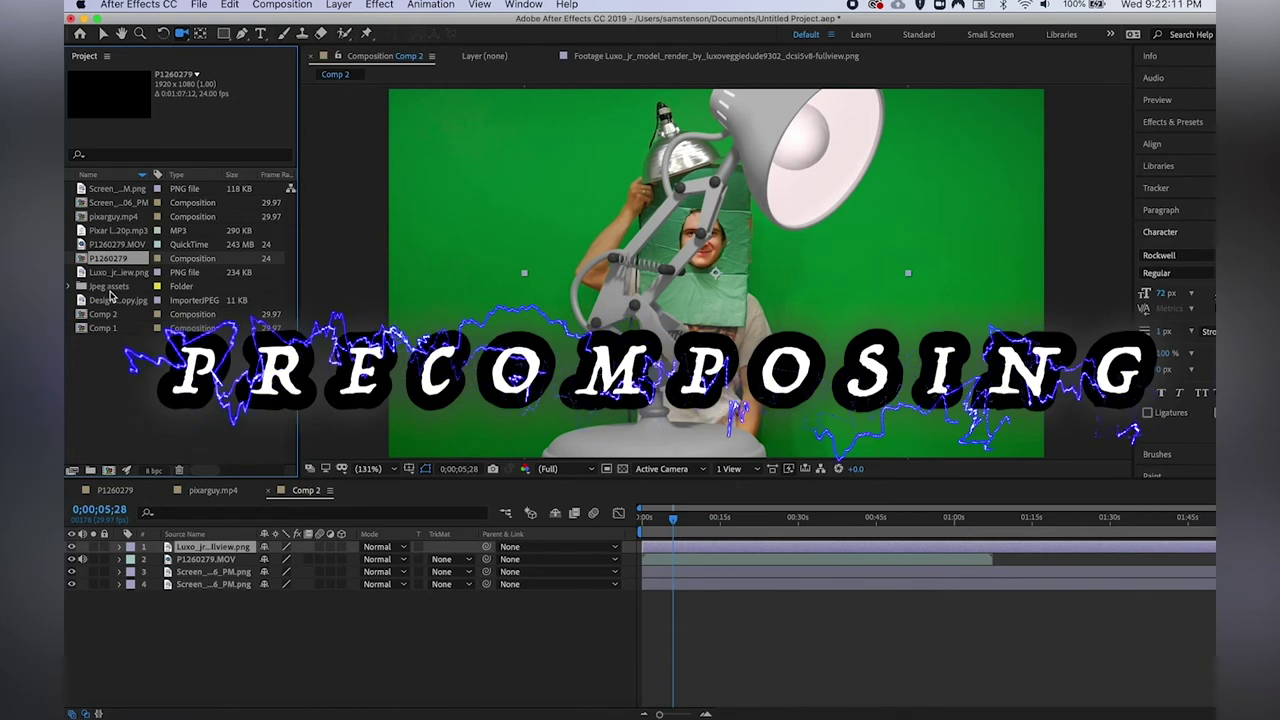
left_click(130, 231)
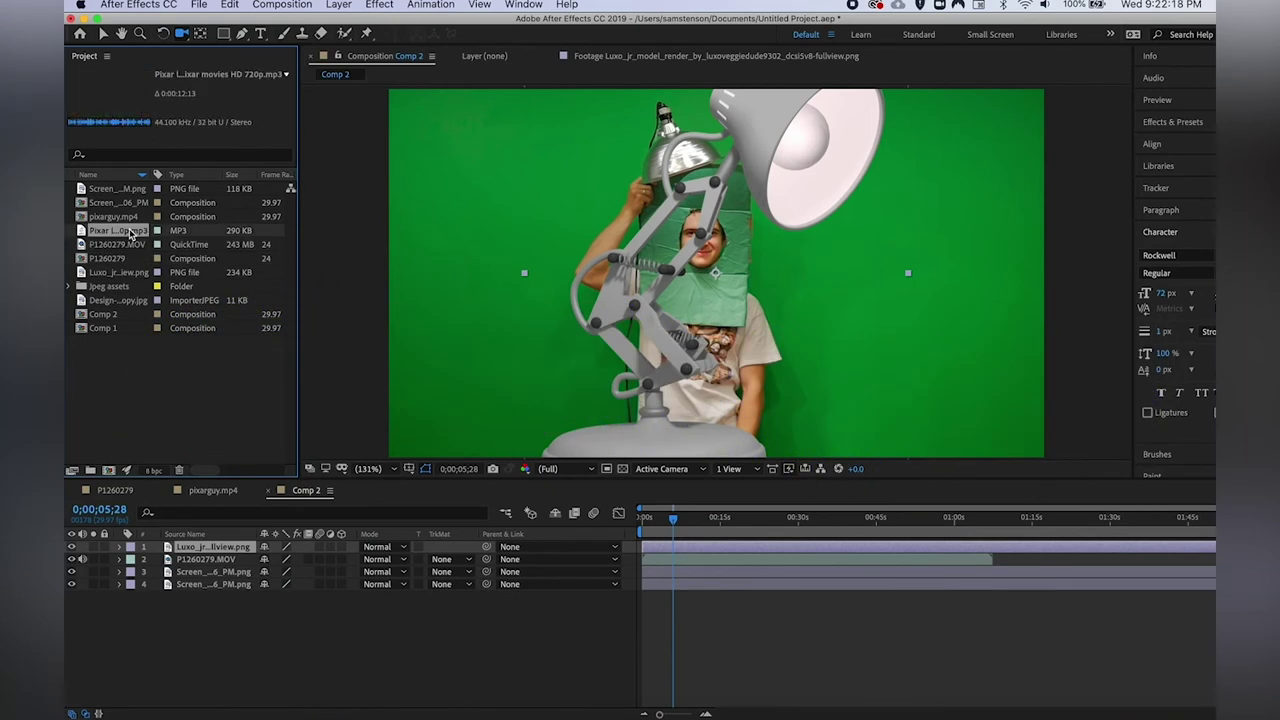
left_click(130, 218)
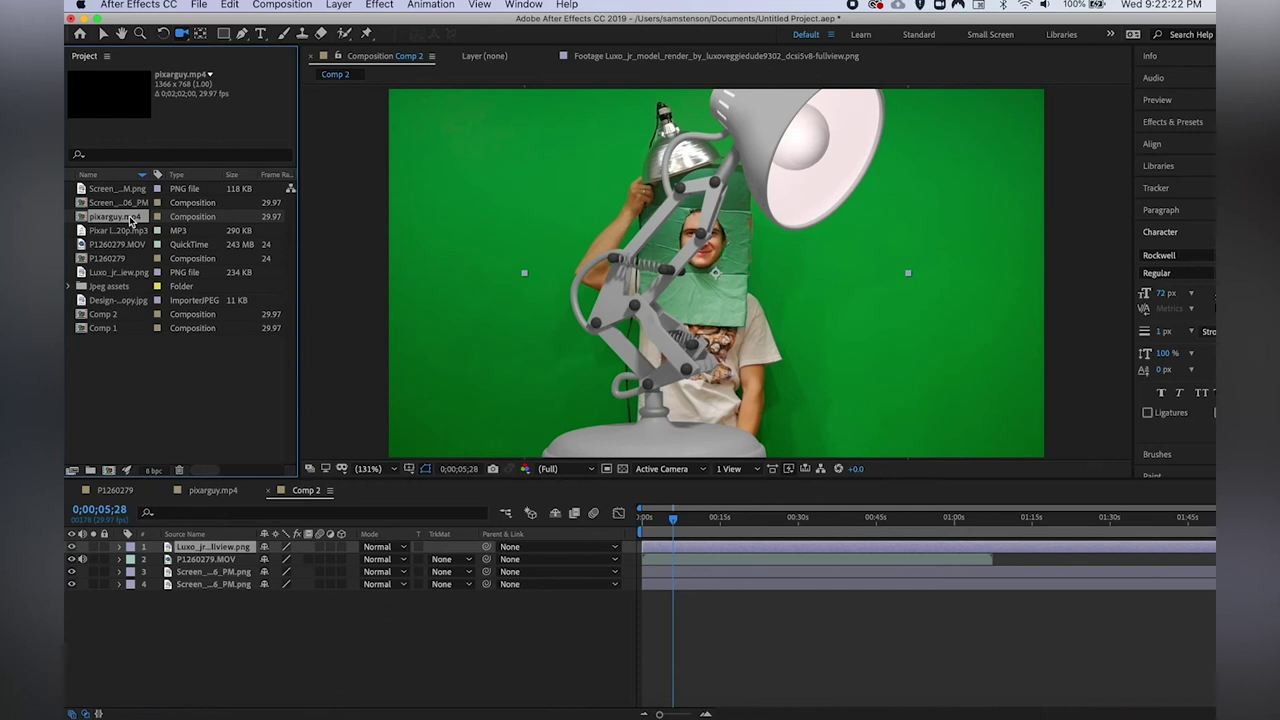
left_click(124, 201)
left_click(125, 213)
left_click_drag(128, 214, 352, 435)
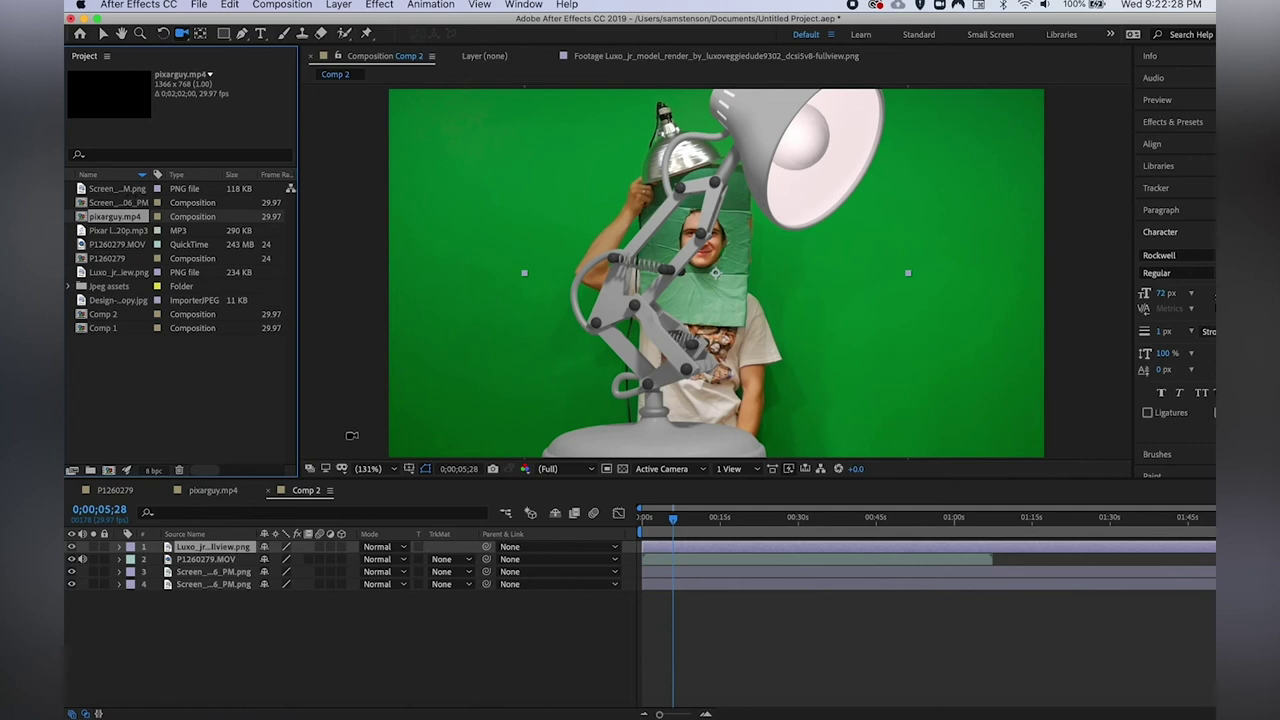
Step: Swap the boxed smiley for the transparent PNG and place it in the lamp shade
left_click(136, 189)
left_click(134, 231)
left_click(134, 272)
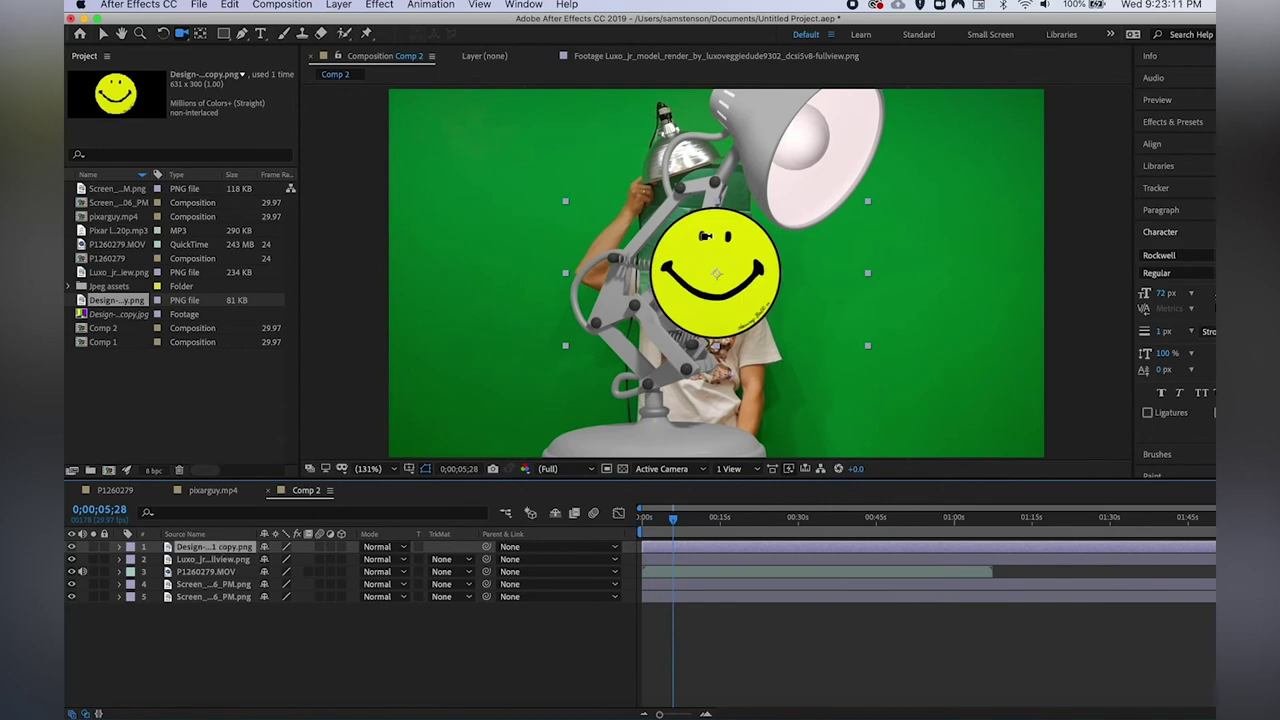
left_click(711, 265)
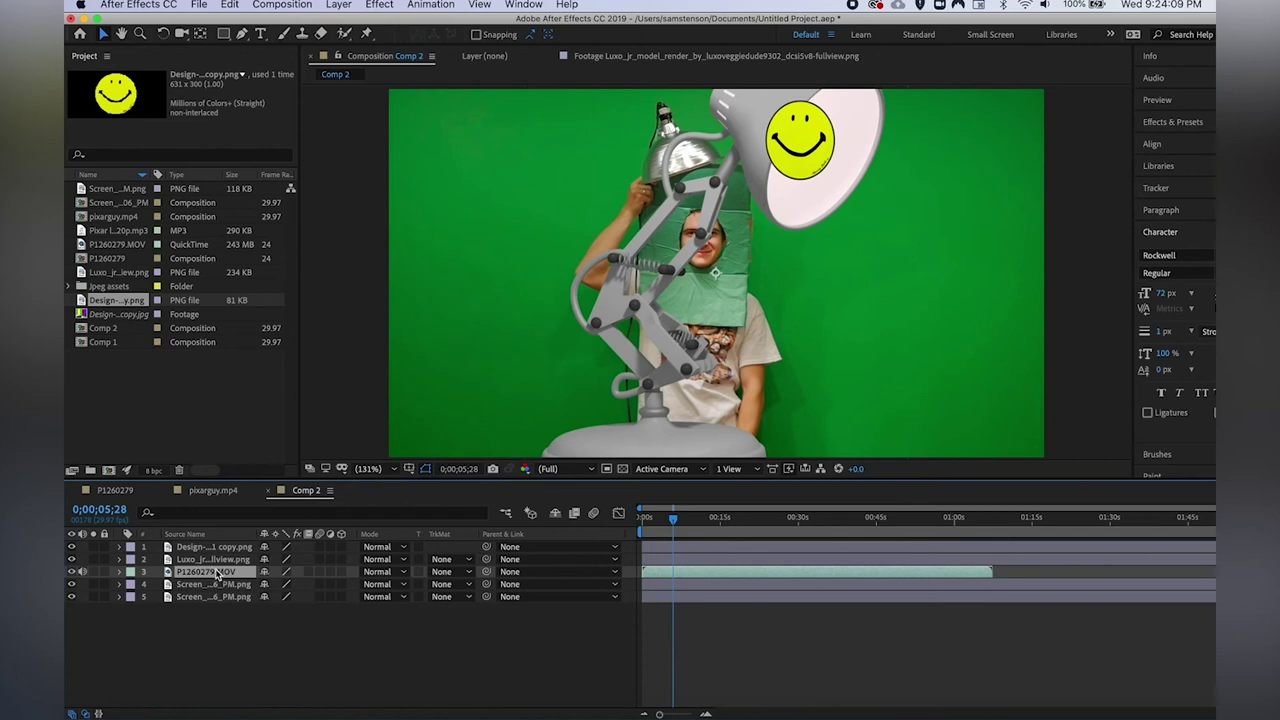
Step: Select the smiley face and Luxo lamp layers together
left_click(214, 547)
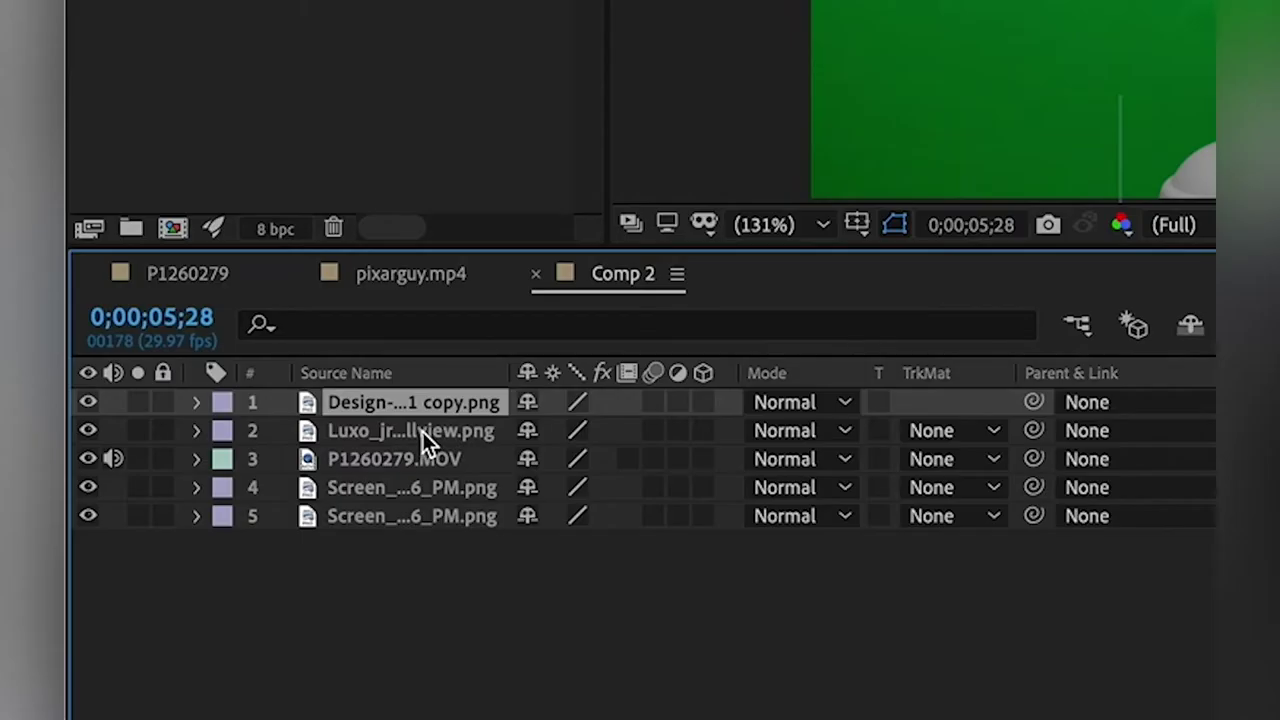
left_click(422, 431, "shift")
left_click(427, 488)
mouse_move(425, 459)
left_mouse_down()
mouse_move(430, 422)
mouse_move(425, 482)
mouse_move(418, 466)
left_mouse_up()
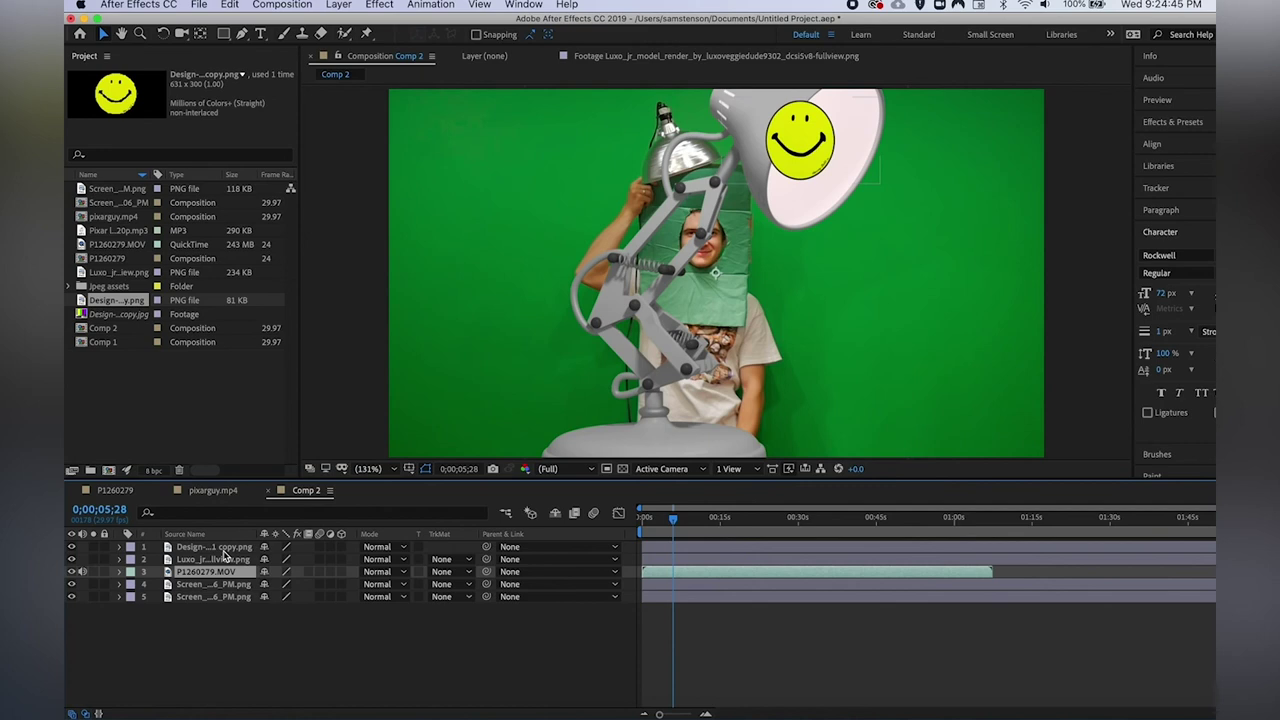
left_click(220, 559)
key("Return")
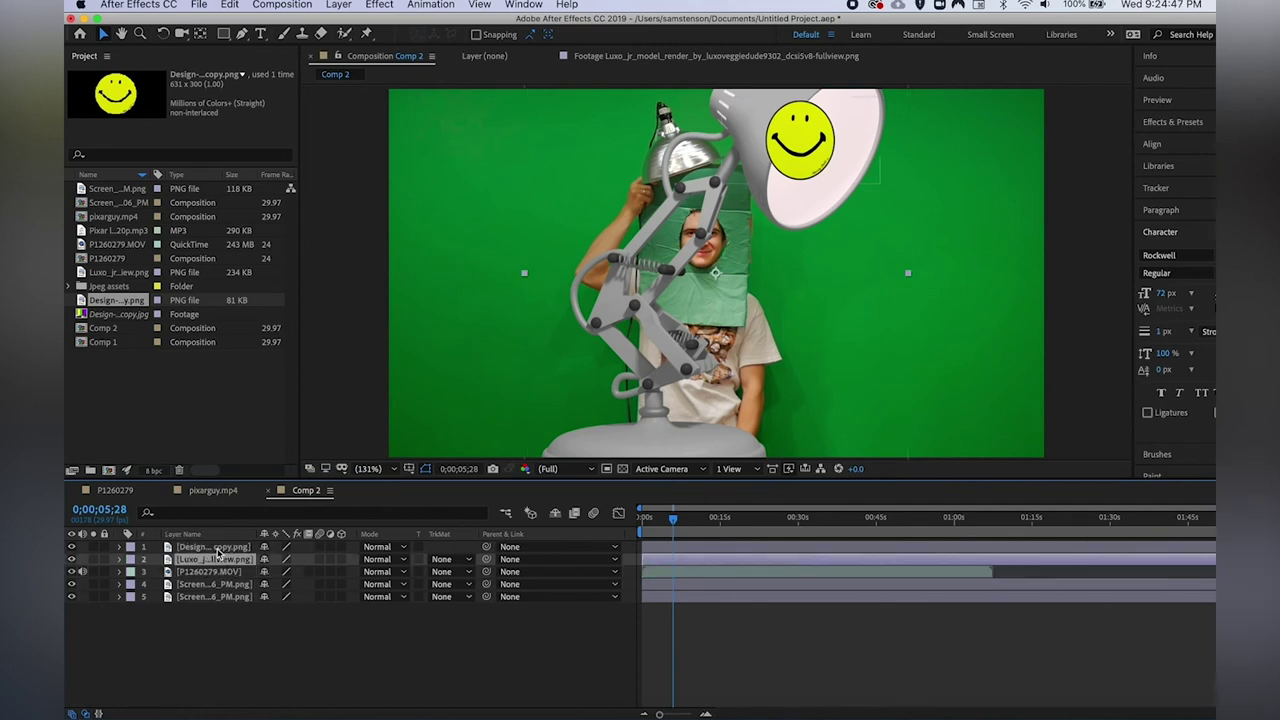
left_click(218, 550)
left_click(215, 562)
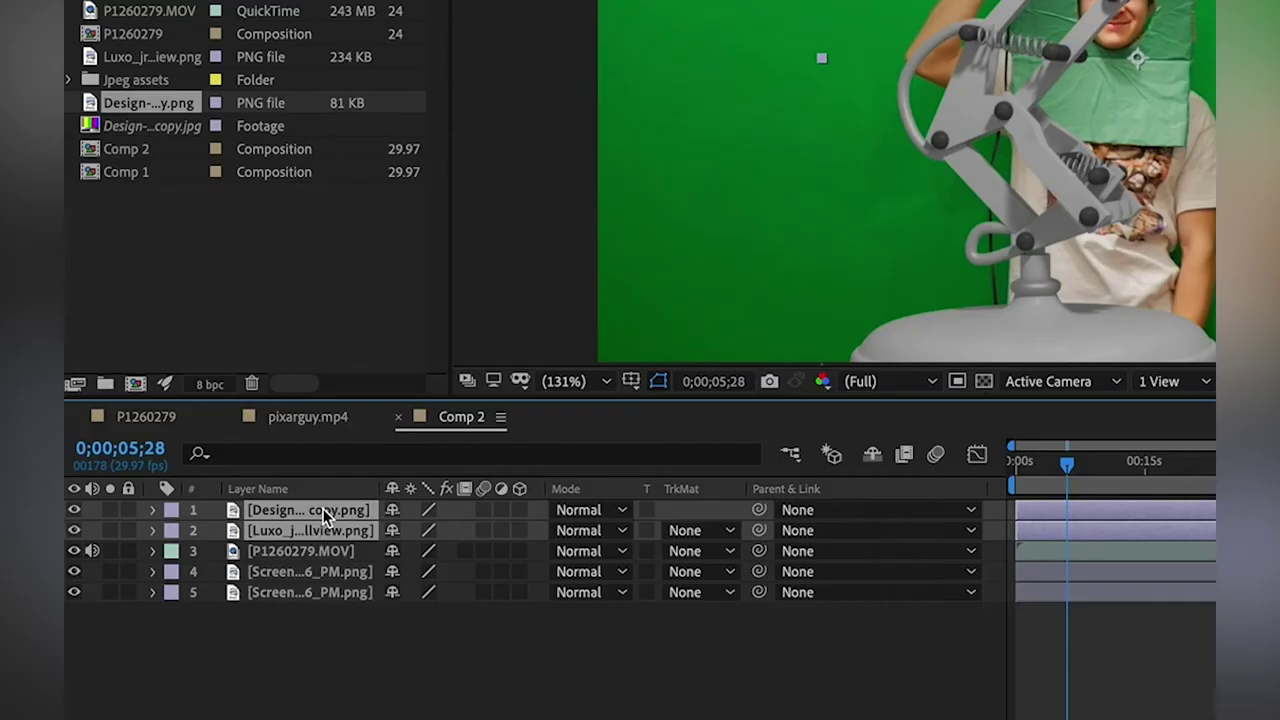
Step: Pre-compose them into a new composition named 'pixarlampsmileymanlampyellowlampdudeperson'
right_click(324, 508)
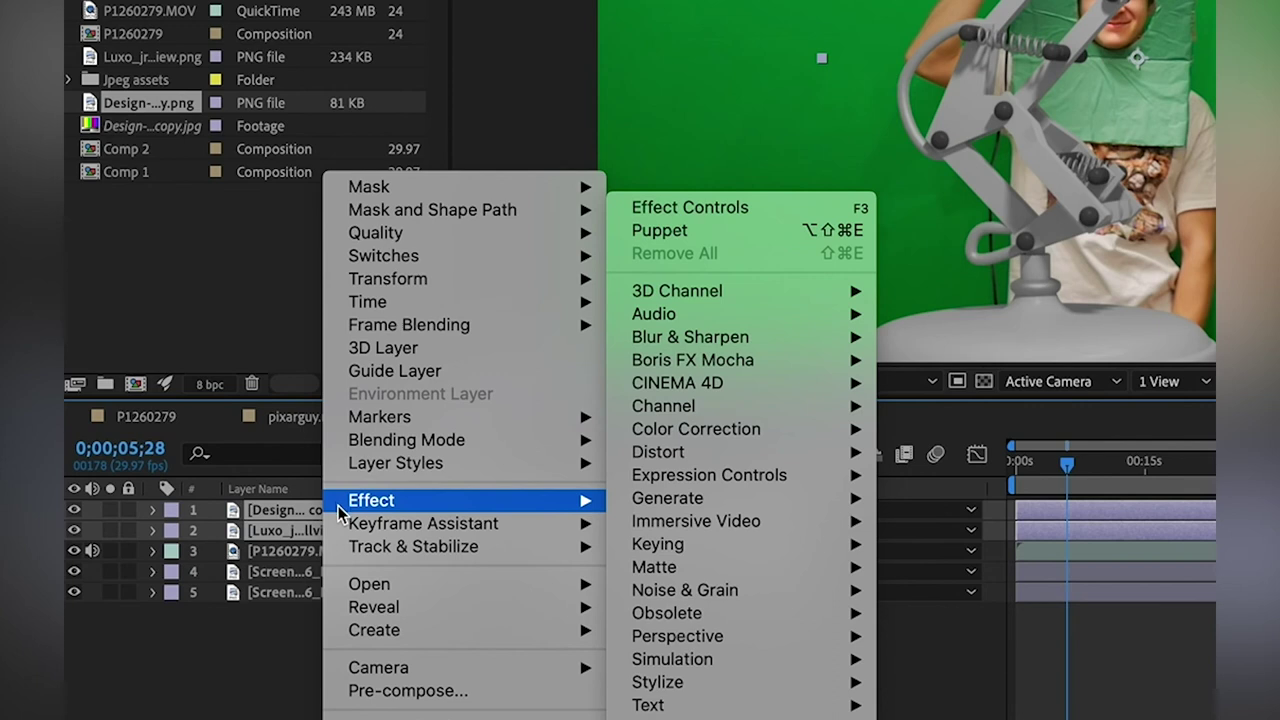
left_click(386, 692)
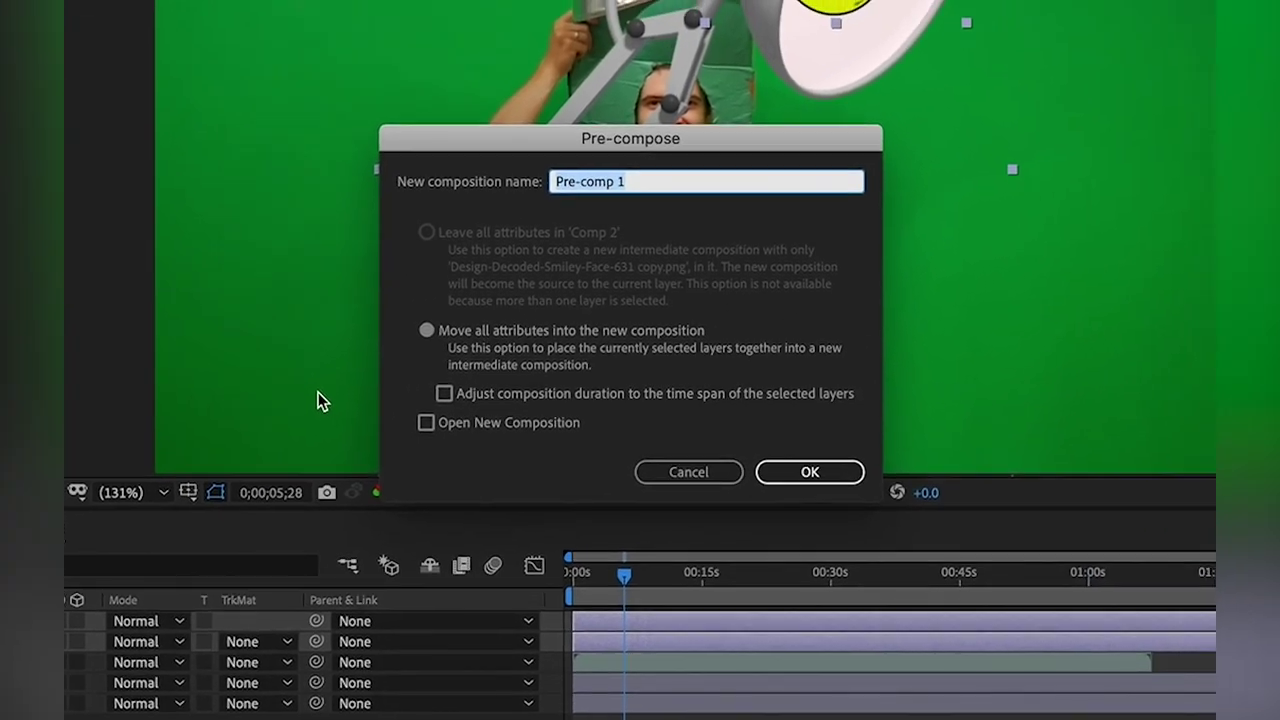
type("pixar")
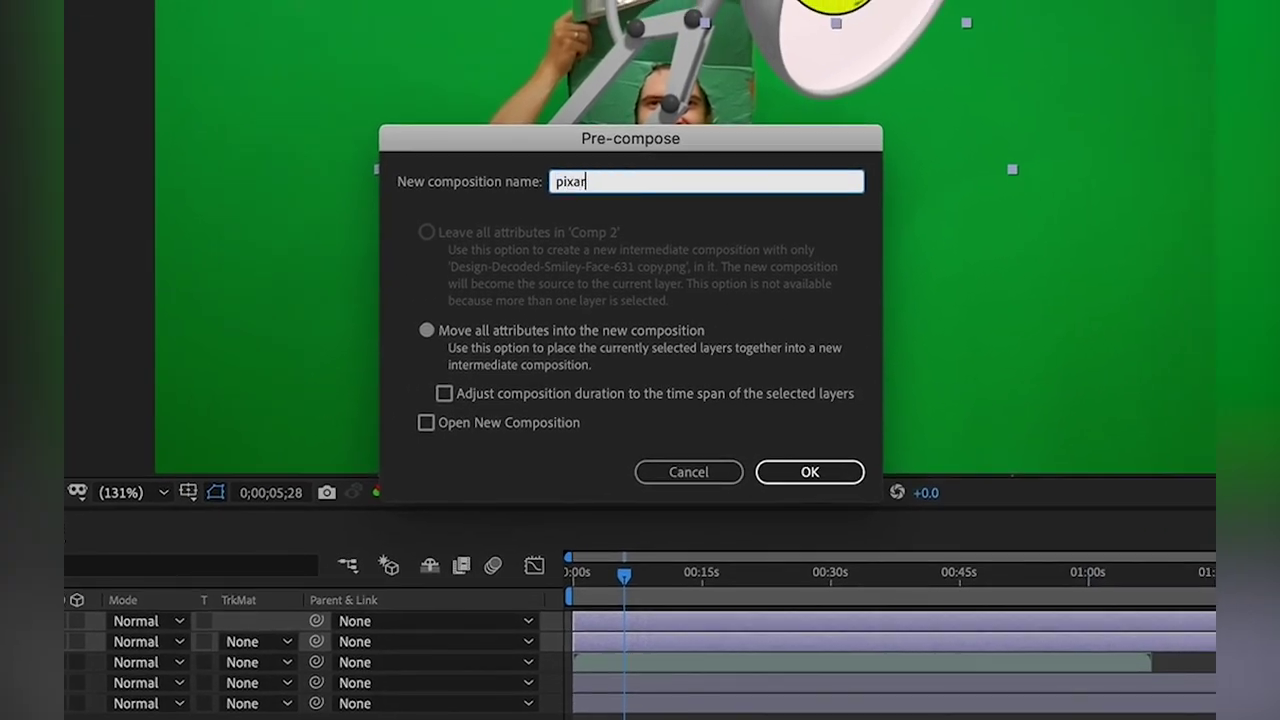
type("lampsm")
key("BackSpace")
type("smileymanl")
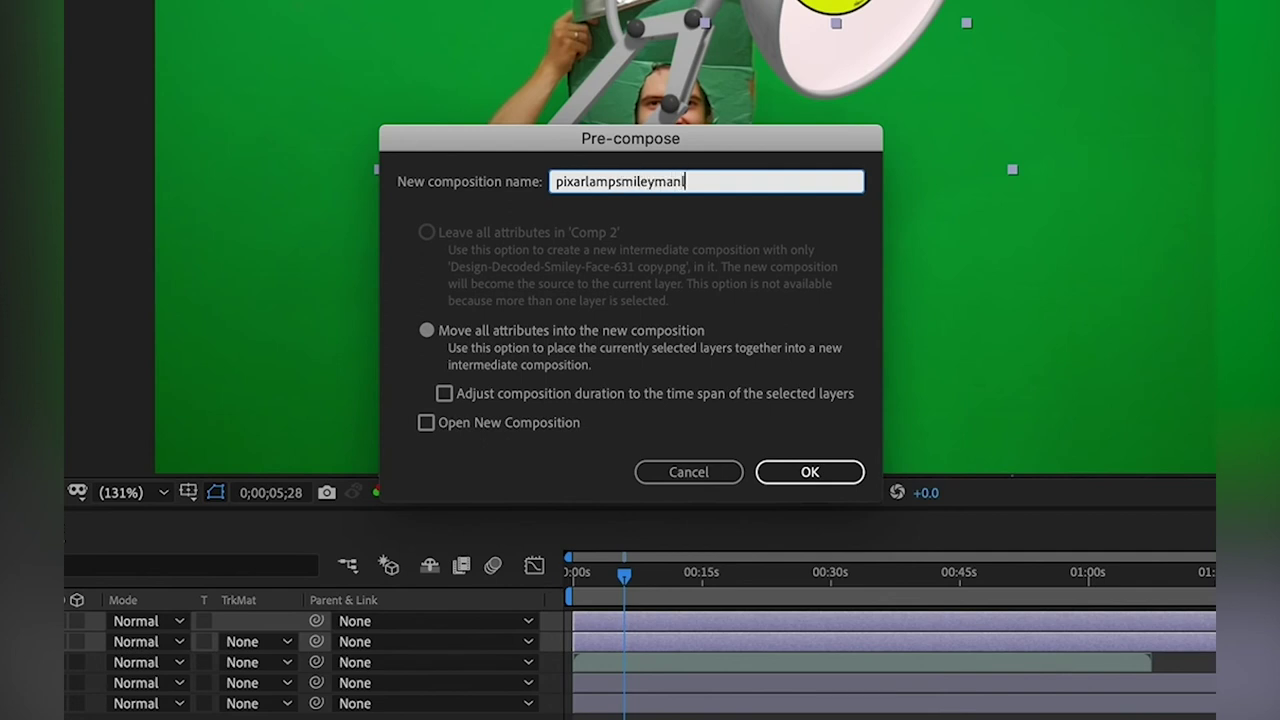
type("ampyellowlamp")
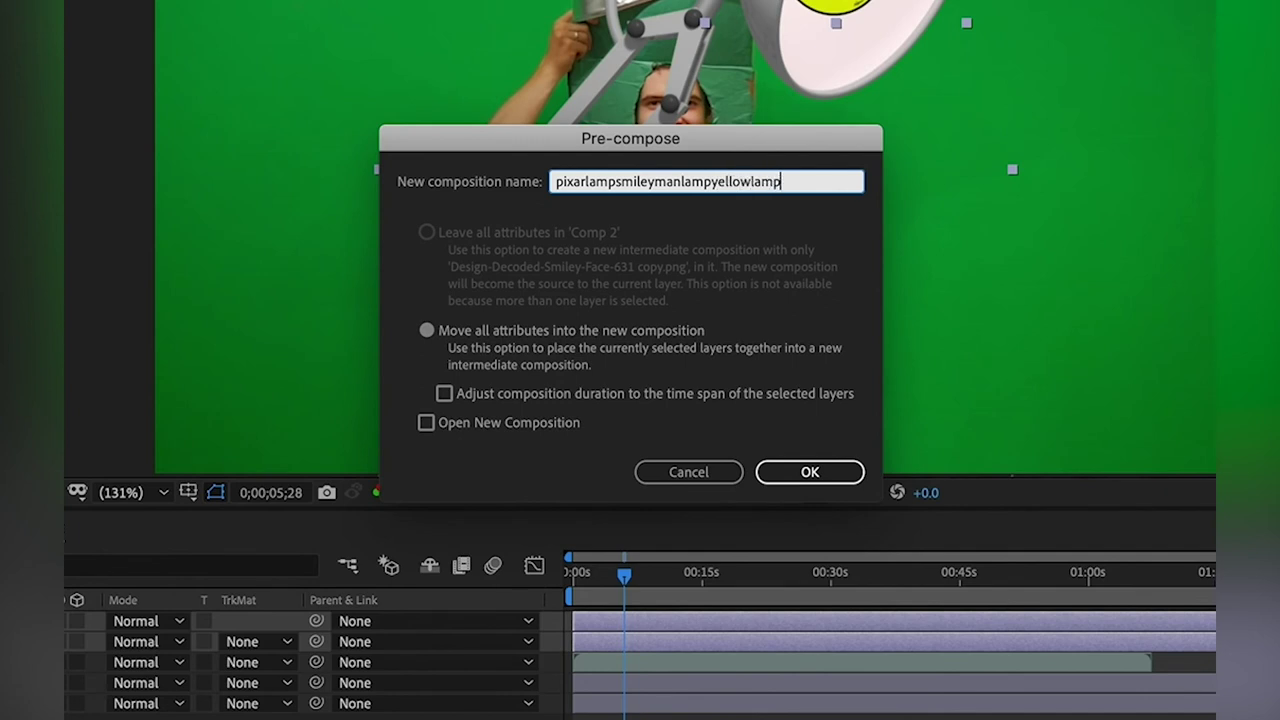
type("dudeperson")
left_click(810, 478)
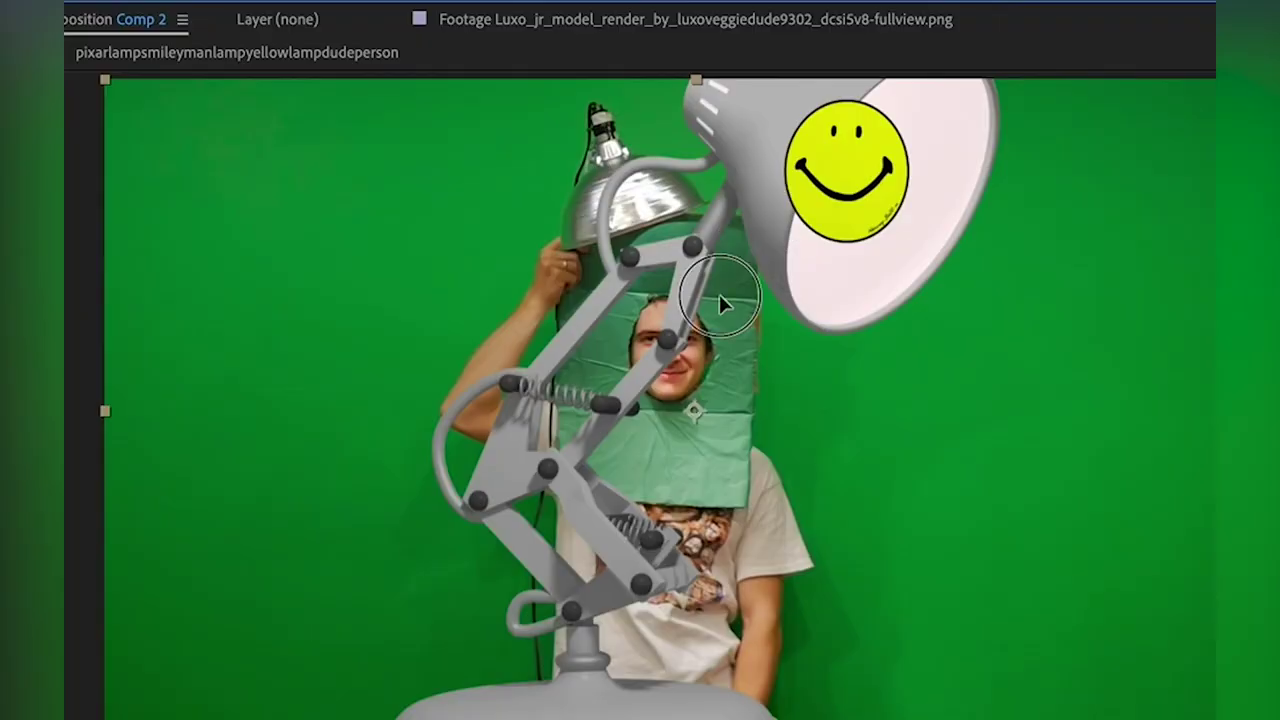
Step: Move the lamp precomp left of the person, undoing one move, and lift it off the face
left_click_drag(736, 211, 707, 211)
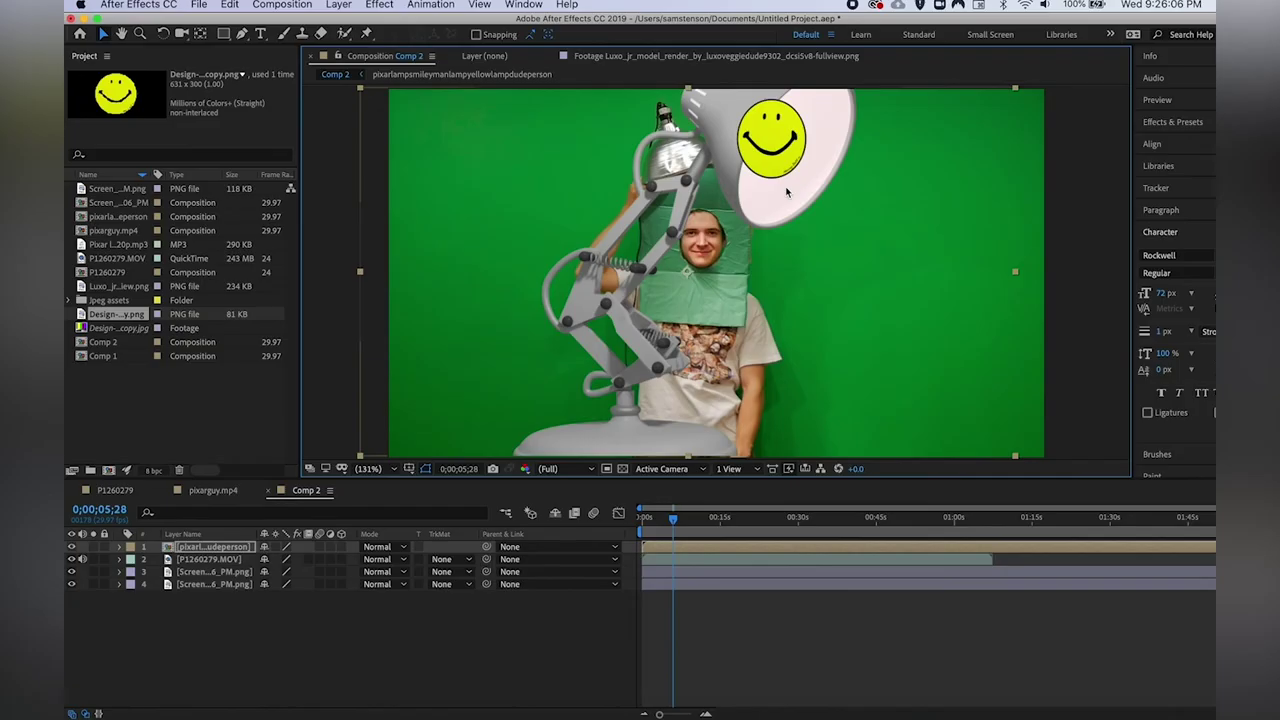
left_click_drag(787, 192, 845, 196)
left_click(260, 504)
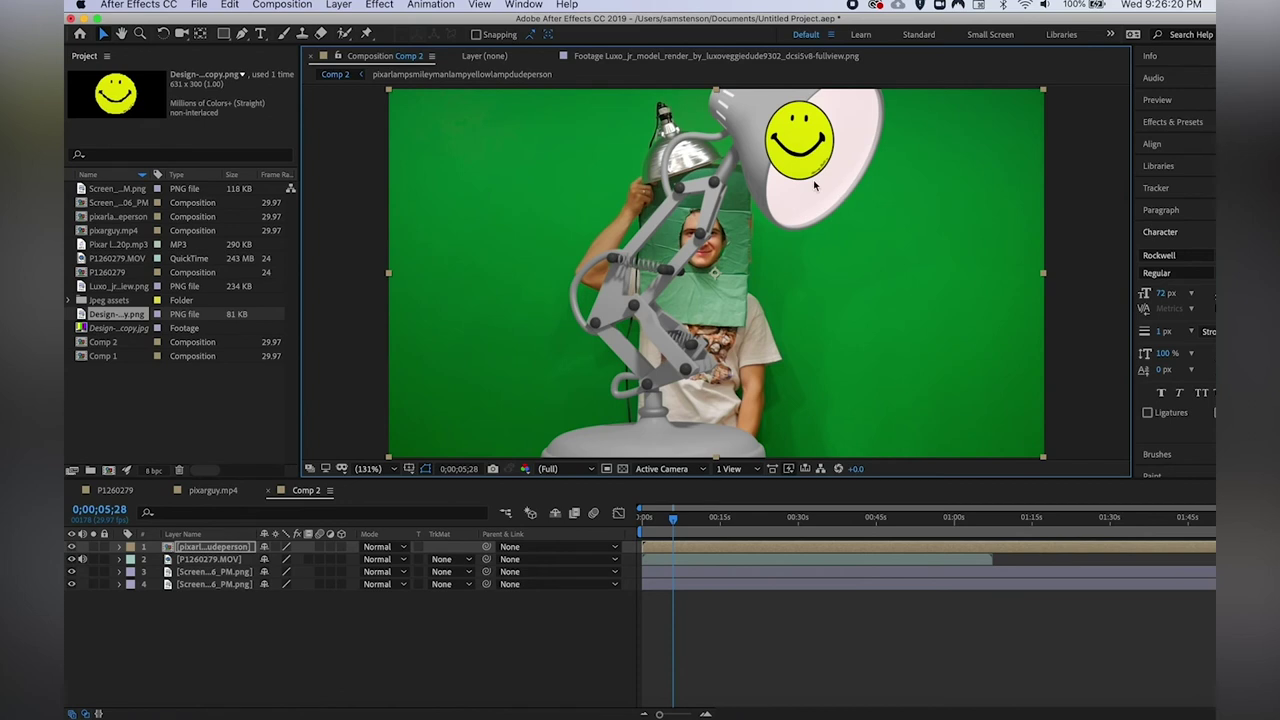
left_click_drag(814, 185, 802, 216)
key("super+z")
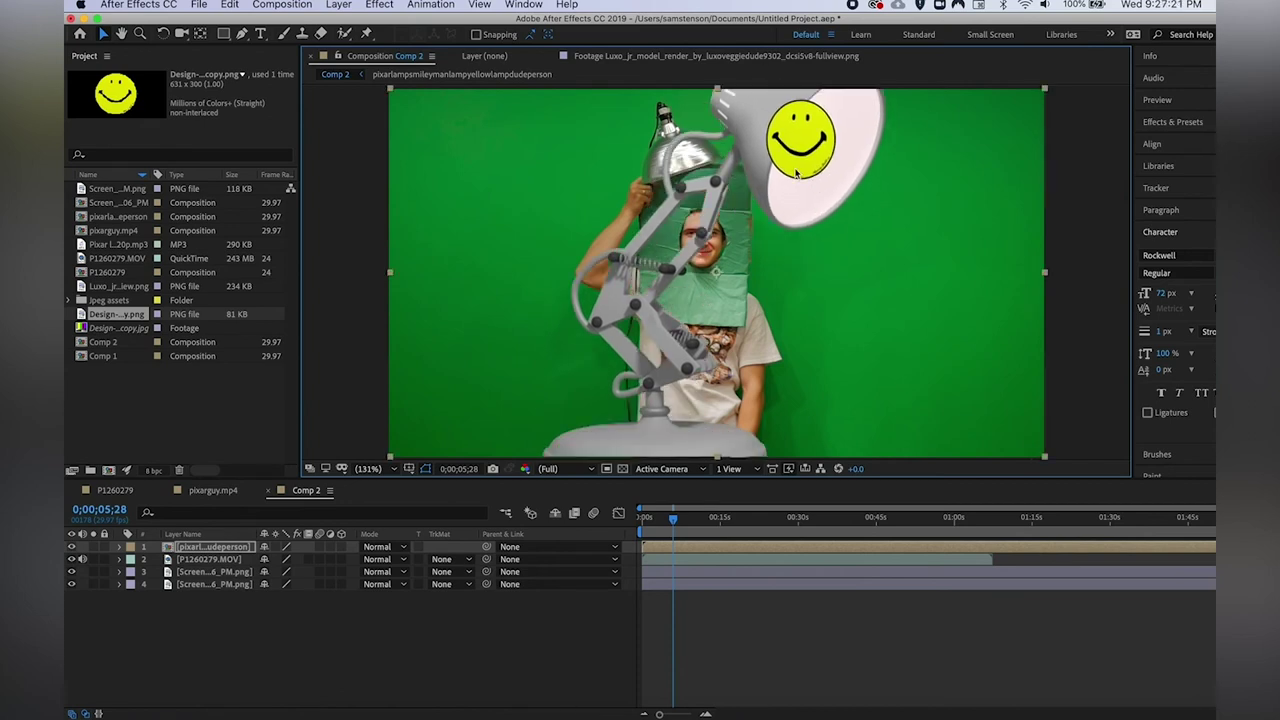
left_click_drag(812, 178, 756, 248)
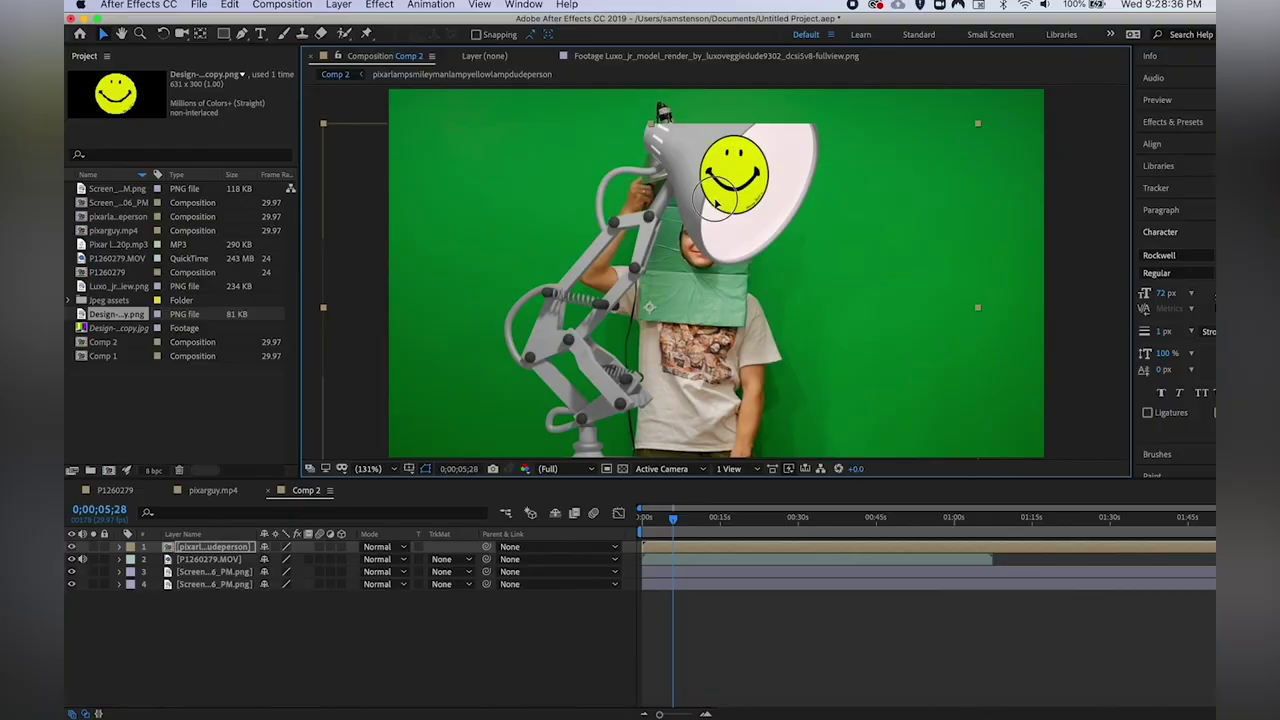
left_click_drag(712, 205, 730, 170)
Step: Apply a Bulge effect to P1260279.MOV and center it on the person's face
left_click(379, 4)
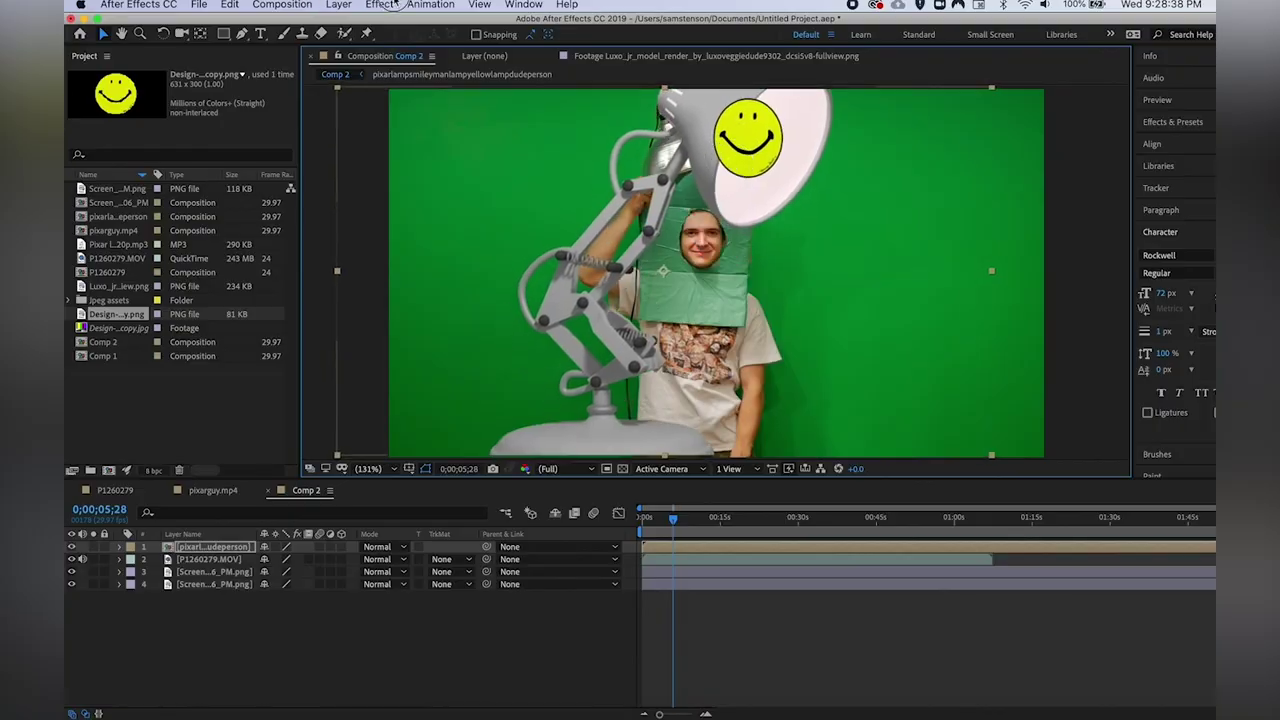
left_click(396, 18)
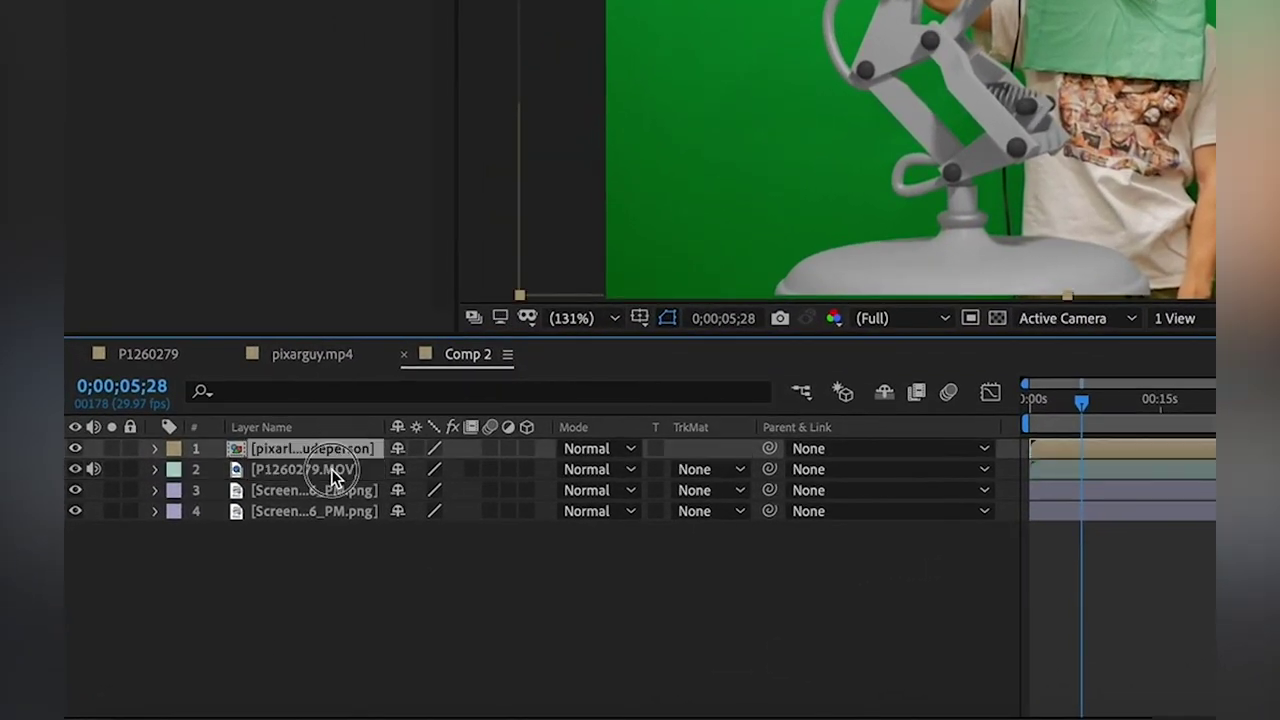
left_click(333, 476)
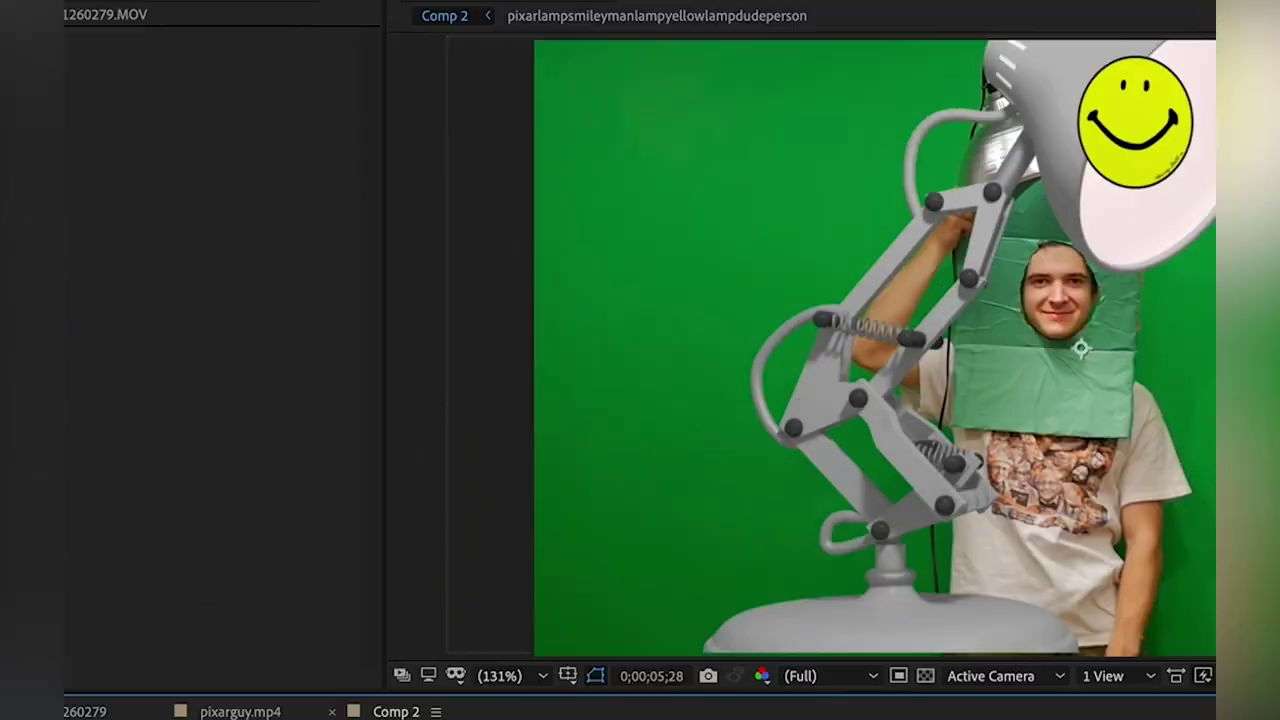
left_click(497, 11)
mouse_move(507, 143)
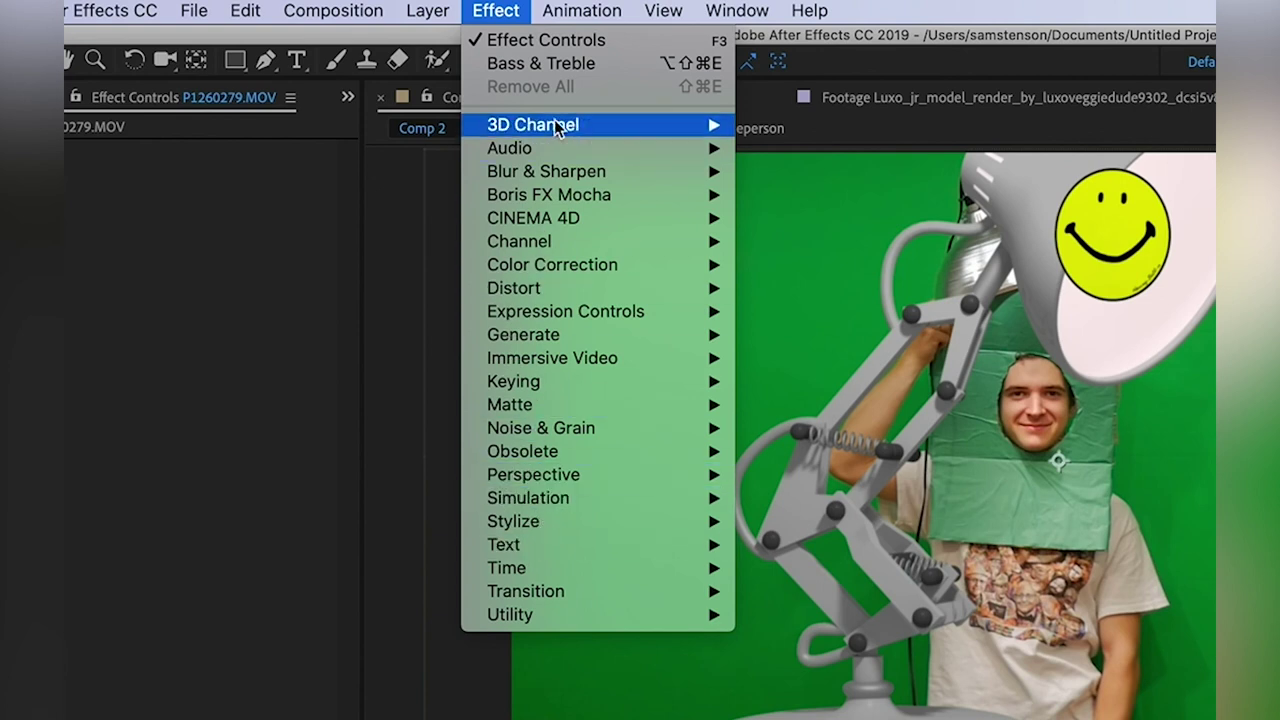
mouse_move(557, 130)
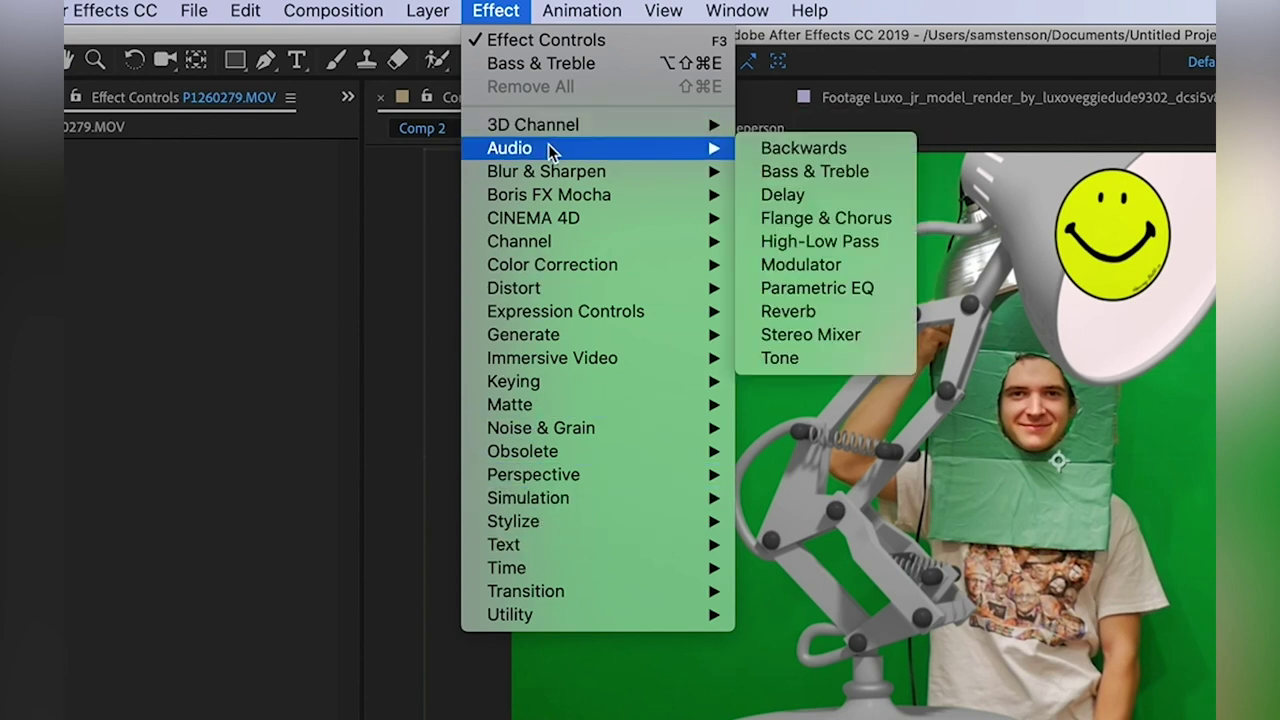
mouse_move(520, 288)
left_click(822, 317)
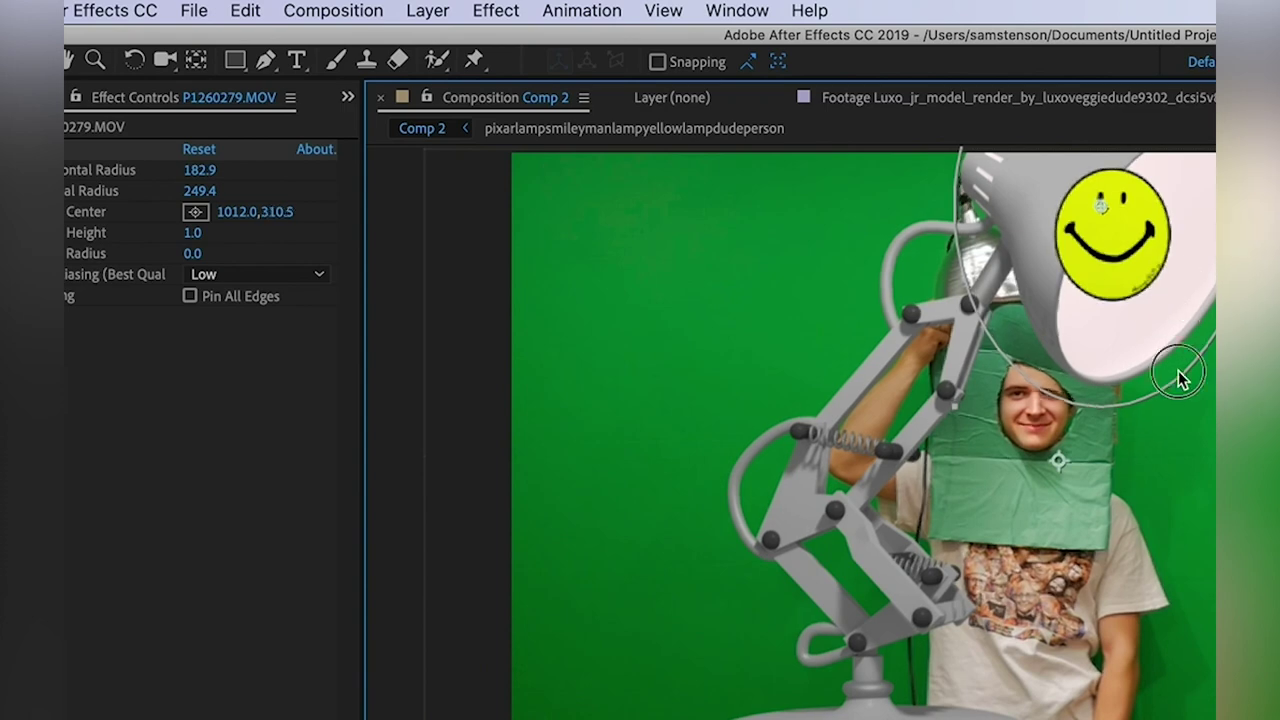
left_click_drag(1180, 378, 1034, 491)
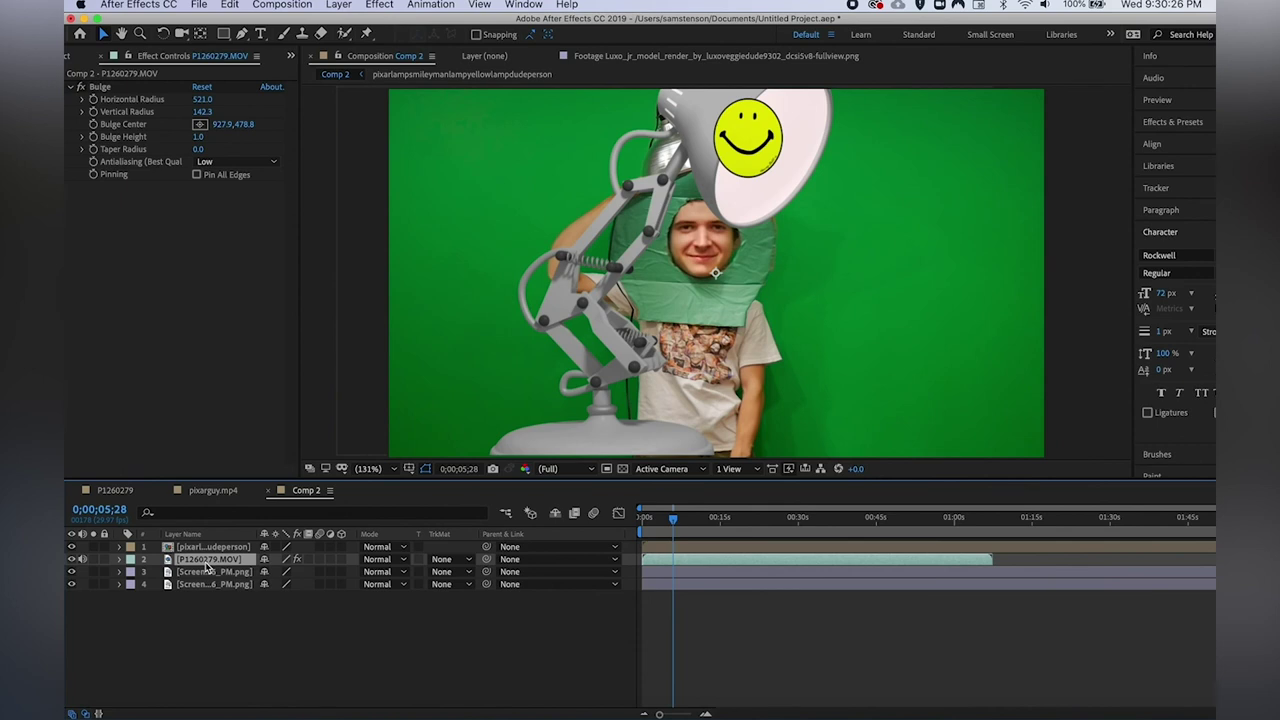
Step: Browse the options in the footage layer's context menu
right_click(206, 566)
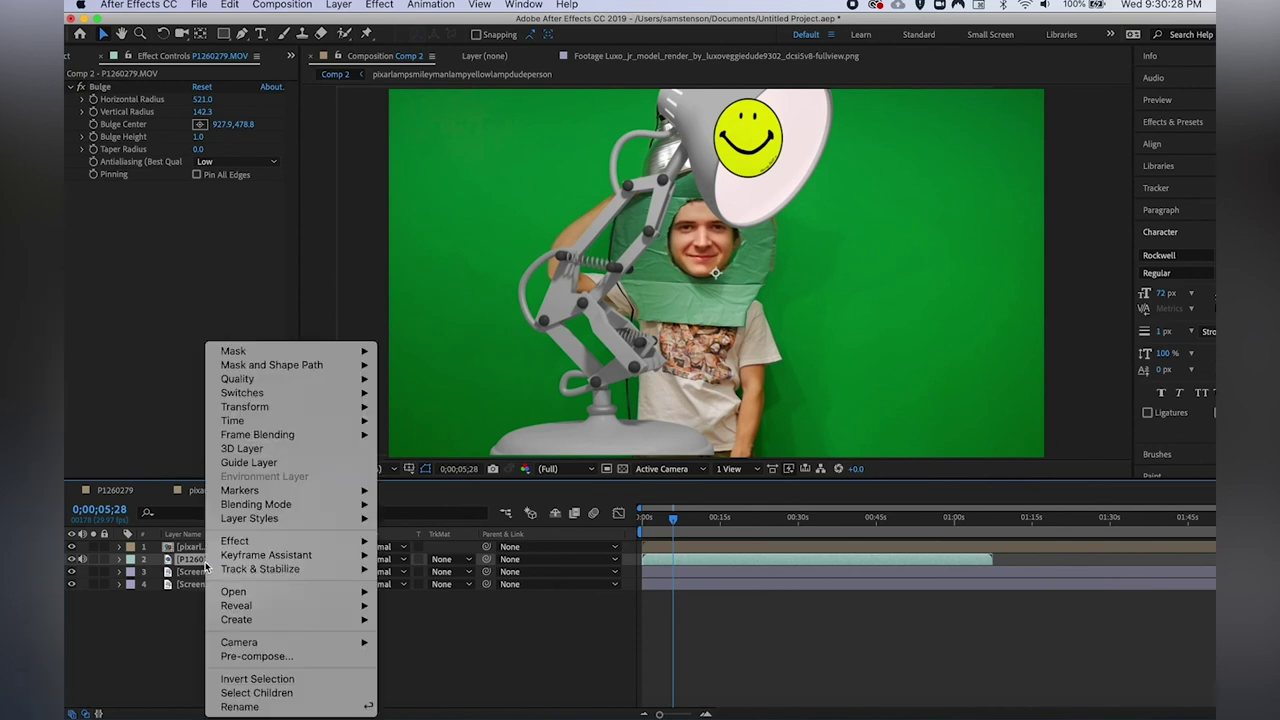
mouse_move(236, 548)
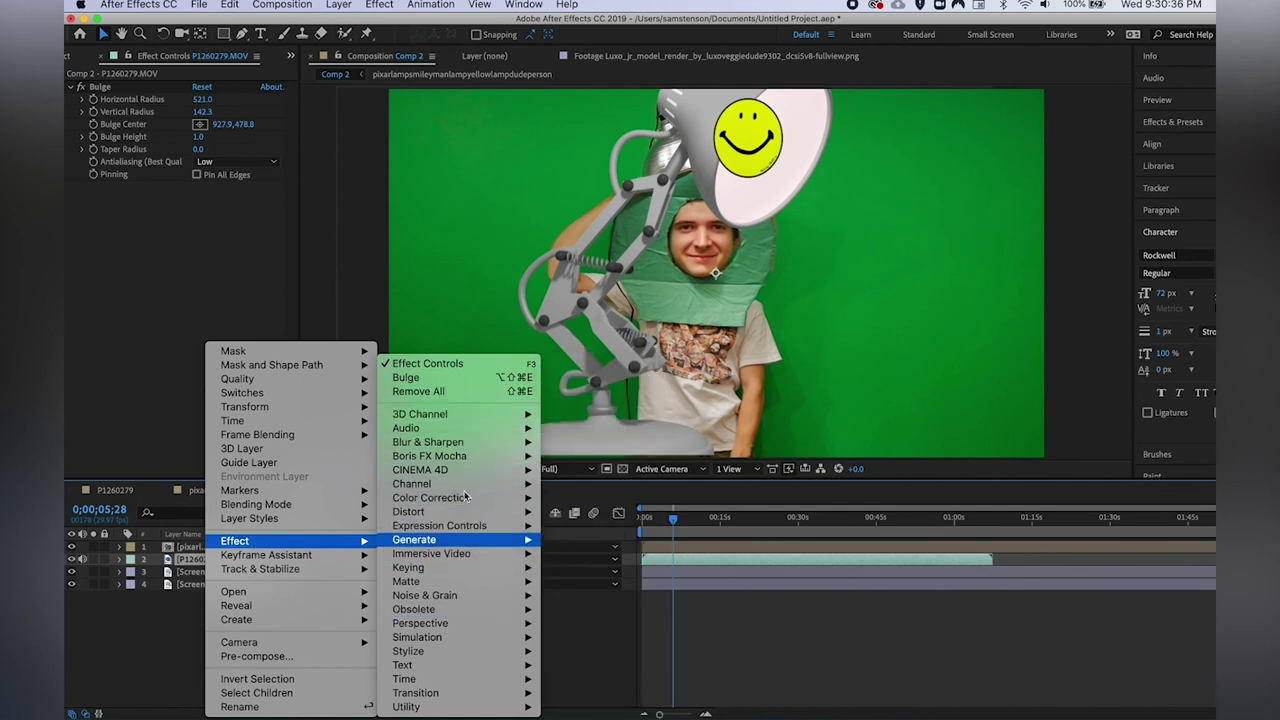
mouse_move(471, 418)
mouse_move(465, 583)
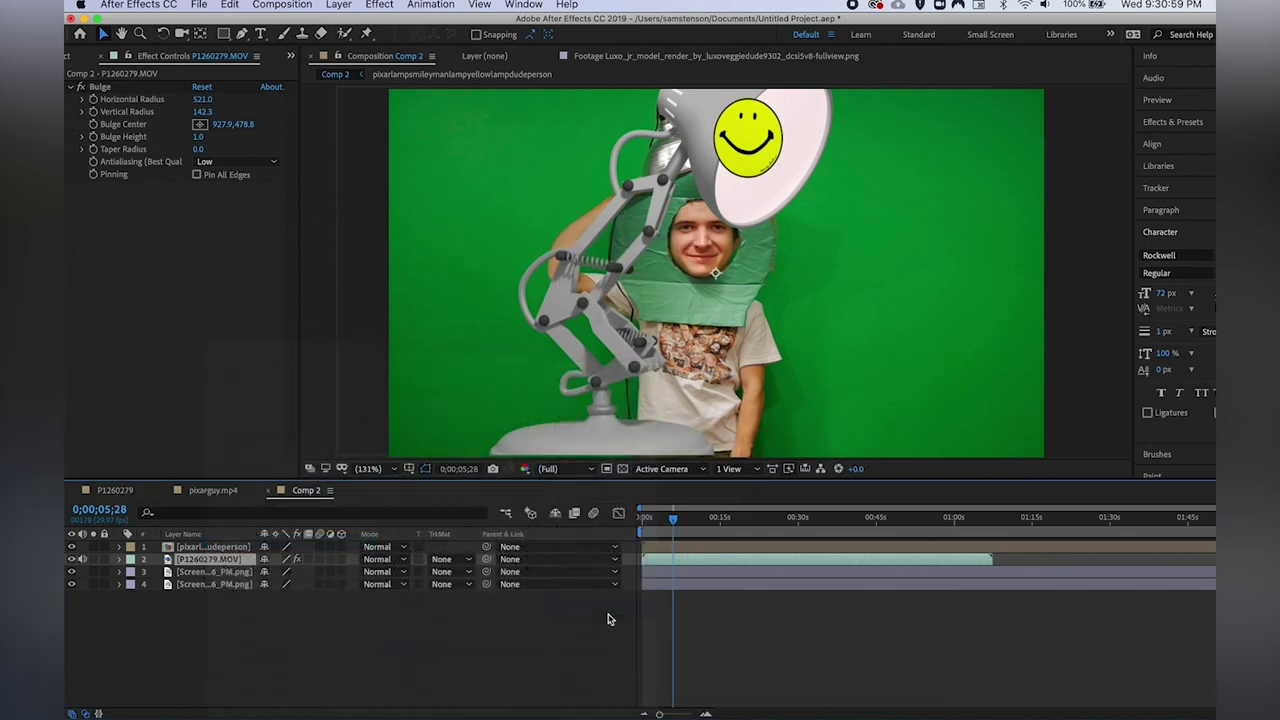
Step: Apply a 10 x 10 block Mosaic effect to P1260279.MOV, then select layer 4
key("super+alt+shift+e")
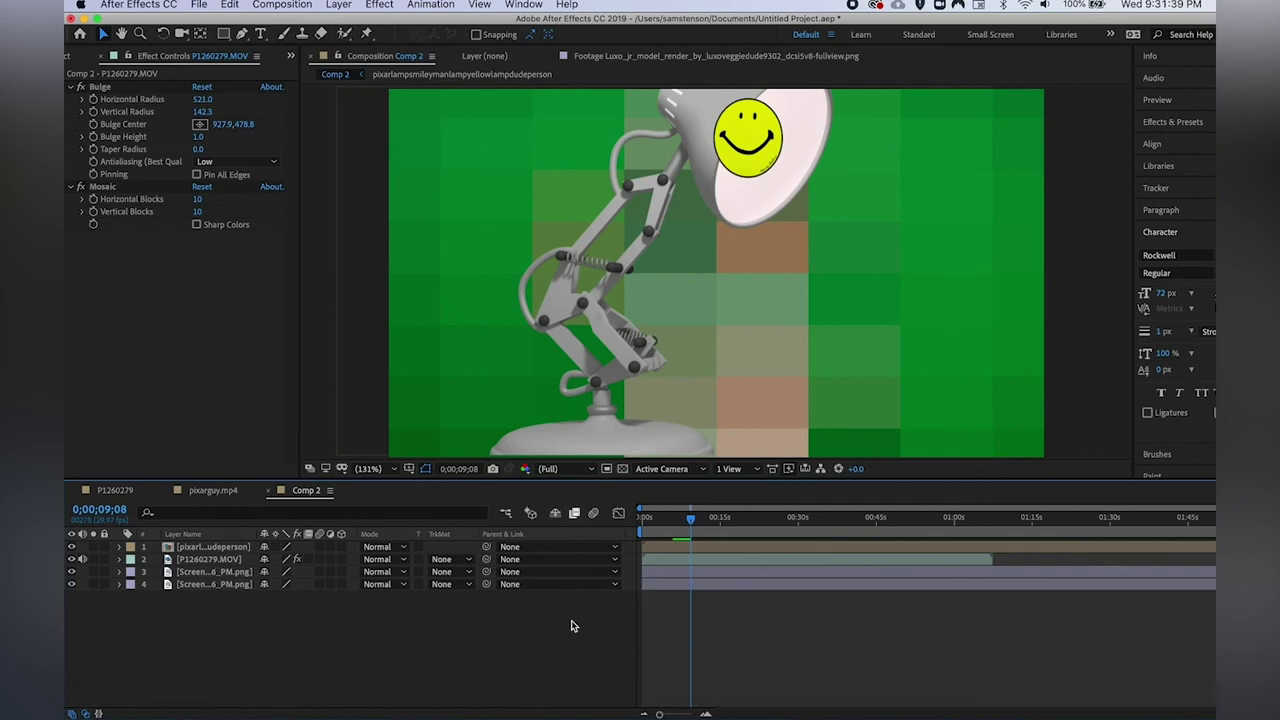
left_click(178, 586)
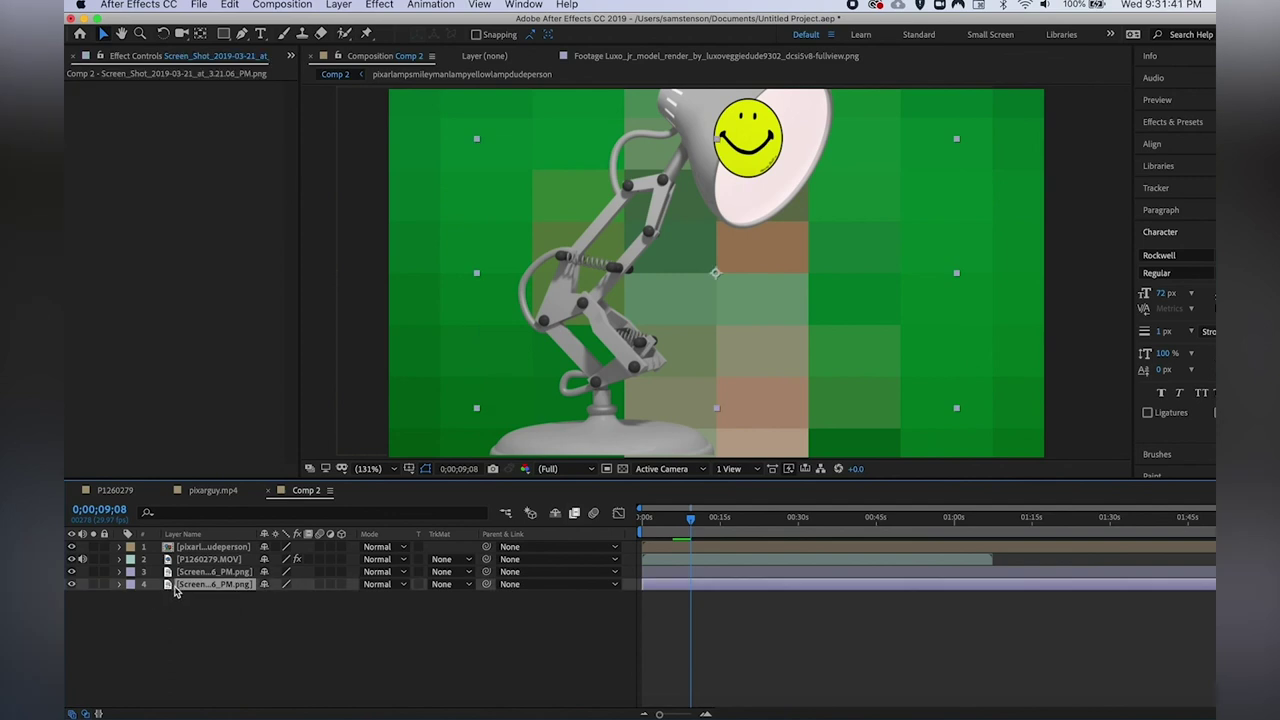